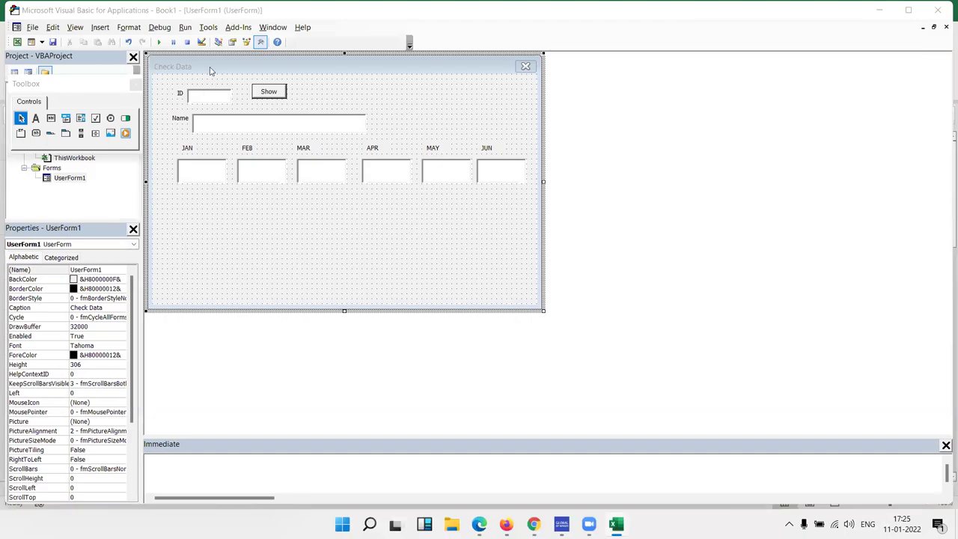
# Step: Run the Check Data form, enter ID 1 and try Show to load the record
pyautogui.click(159, 42)
pyautogui.click(160, 43)
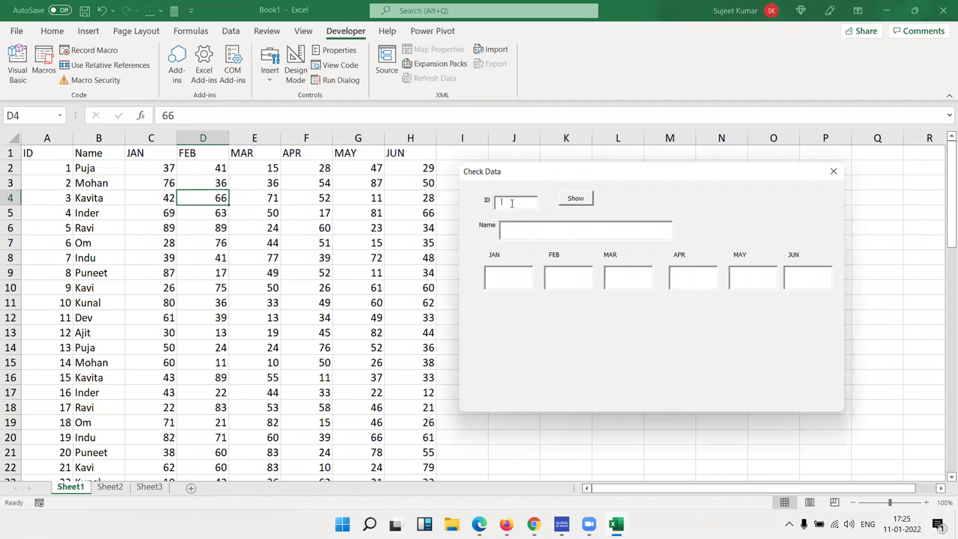
pyautogui.write('1')
pyautogui.click(575, 199)
pyautogui.click(506, 230)
# Step: Close the running form, shorten its height, and open the Show button's click procedure
pyautogui.click(837, 177)
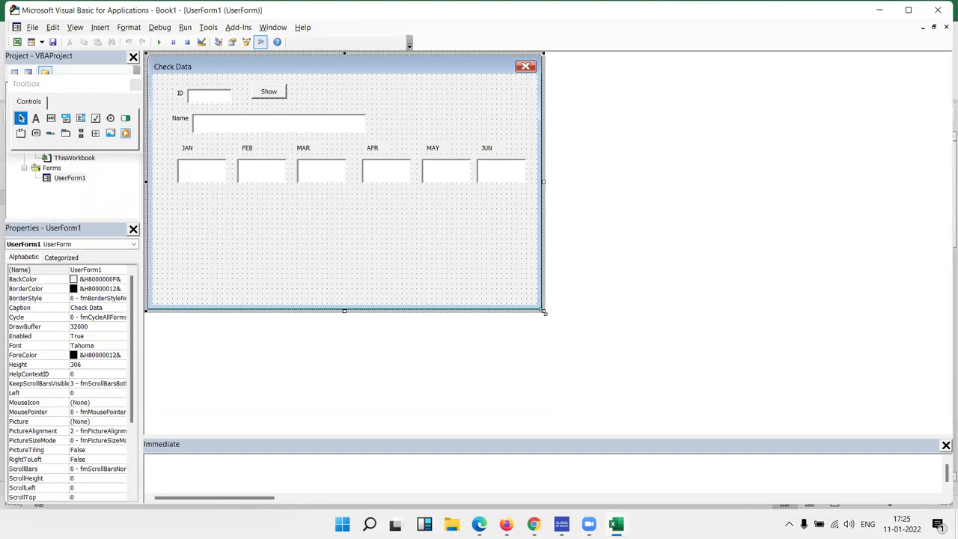
pyautogui.moveTo(543, 311); pyautogui.dragTo(550, 233)
pyautogui.doubleClick(258, 93)
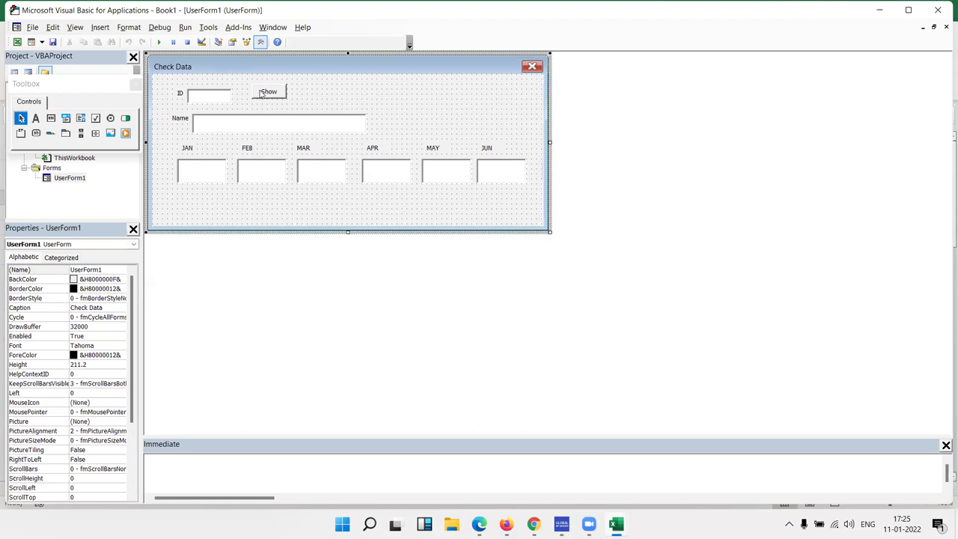
pyautogui.press('Return')
pyautogui.press('Return')
pyautogui.press('Up')
pyautogui.press('Up')
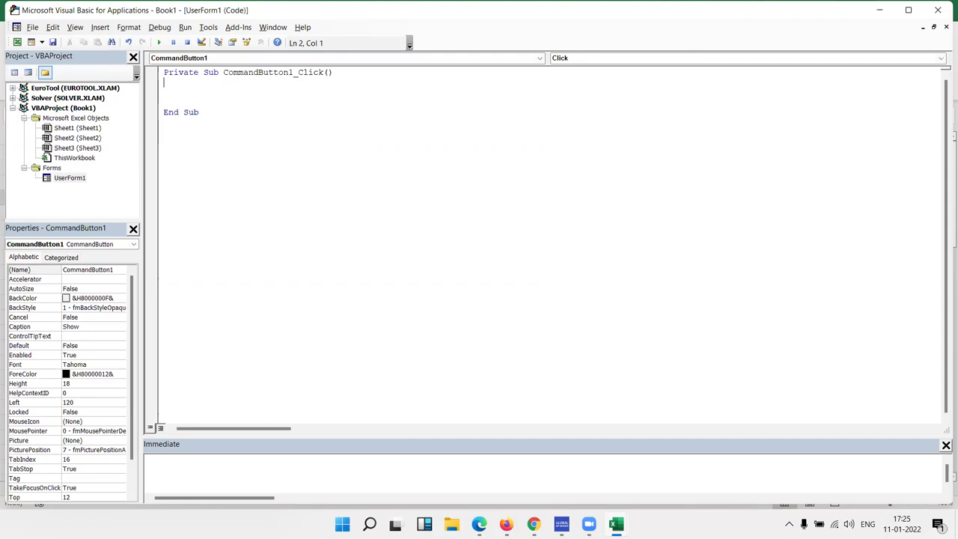
# Step: Begin the loop line 'For i = 2 To Sheets.' and switch over to Excel
pyautogui.write('dim')
pyautogui.press('BackSpace')
pyautogui.press('BackSpace')
pyautogui.press('BackSpace')
pyautogui.press('BackSpace')
pyautogui.press('Return')
pyautogui.write('for i =')
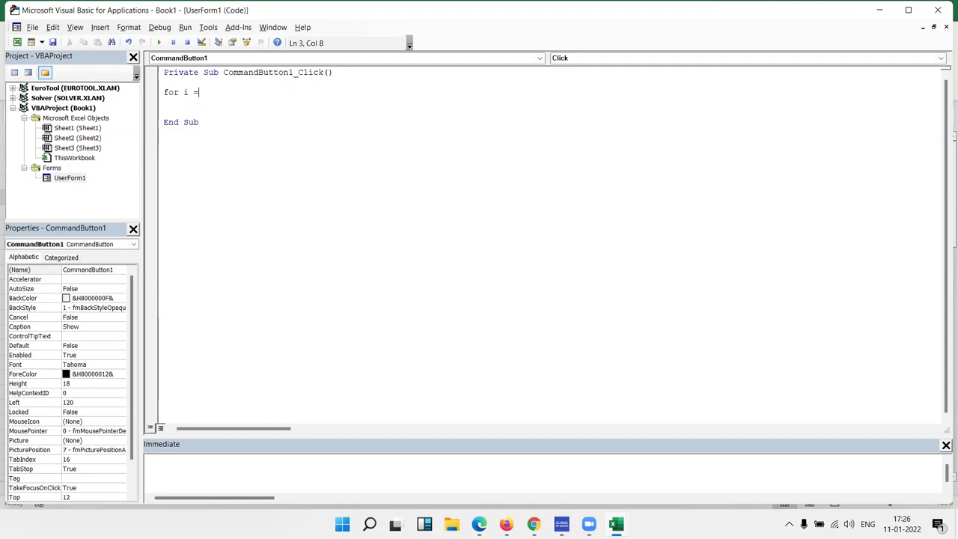
pyautogui.write('2 to sheetsa')
pyautogui.press('BackSpace')
pyautogui.write('.')
pyautogui.hotkey('alt', 'F11')
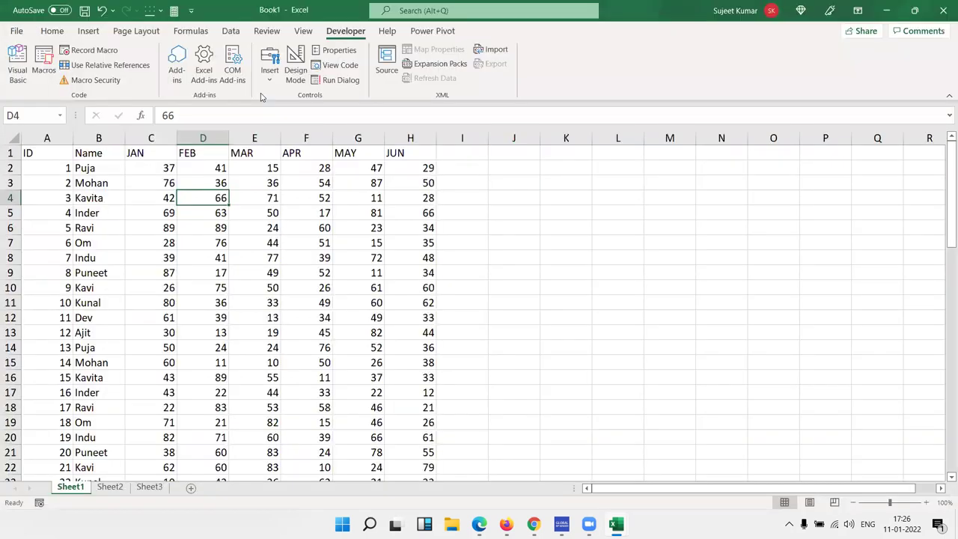
# Step: Check where the ID column's data starts and ends on the worksheet
pyautogui.press('Left')
pyautogui.press('Left')
pyautogui.press('Left')
pyautogui.hotkey('ctrl', 'Up')
pyautogui.hotkey('ctrl', 'Down')
pyautogui.hotkey('ctrl', 'Up')
pyautogui.press('Down')
pyautogui.hotkey('ctrl', 'Down')
pyautogui.hotkey('ctrl', 'Up')
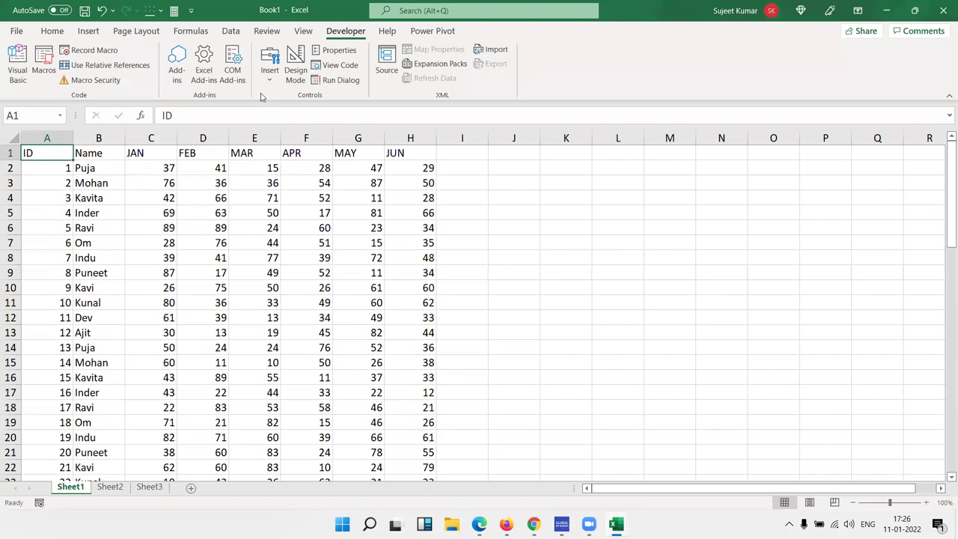
pyautogui.hotkey('alt', 'Tab')
pyautogui.hotkey('alt', 'Tab')
# Step: Rename Sheet1 to Data, then continue the loop line with Sheets("Data").Range("A65000")
pyautogui.doubleClick(70, 487)
pyautogui.write('Data')
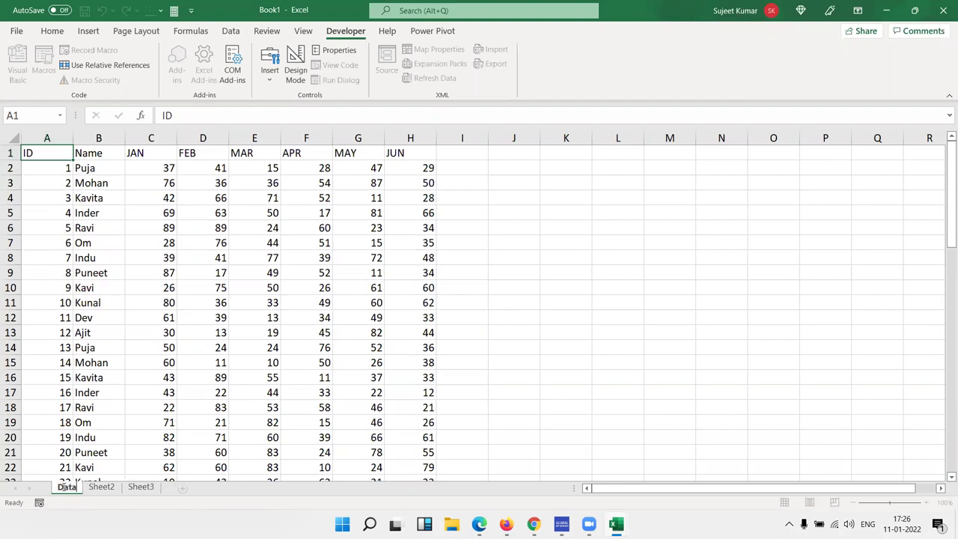
pyautogui.click(111, 394)
pyautogui.hotkey('alt', 'Tab')
pyautogui.write('"Data").range')
pyautogui.write('("A65000')
pyautogui.write('"),enmd')
# Step: Finish the loop line with .End(xlUp).Row and add End If below it
pyautogui.press('BackSpace')
pyautogui.press('BackSpace')
pyautogui.press('BackSpace')
pyautogui.press('BackSpace')
pyautogui.press('BackSpace')
pyautogui.write('.end(xlup).row')
pyautogui.press('Return')
pyautogui.press('Return')
pyautogui.press('Return')
pyautogui.write('end if')
# Step: Insert a new line above the loop and start typing 'dim i'
pyautogui.press('Up')
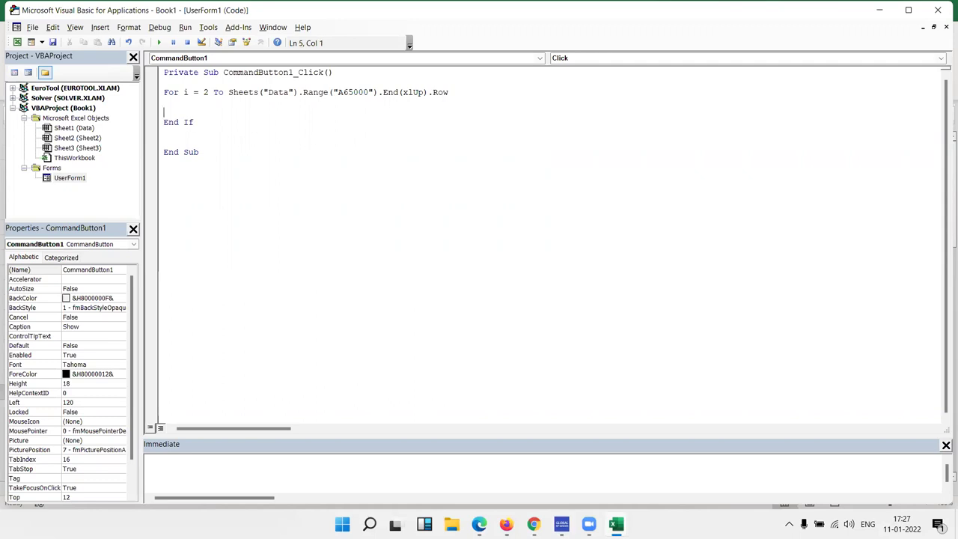
pyautogui.press('Home')
pyautogui.press('Return')
pyautogui.press('Return')
pyautogui.press('Up')
pyautogui.press('Up')
pyautogui.write('dim ')
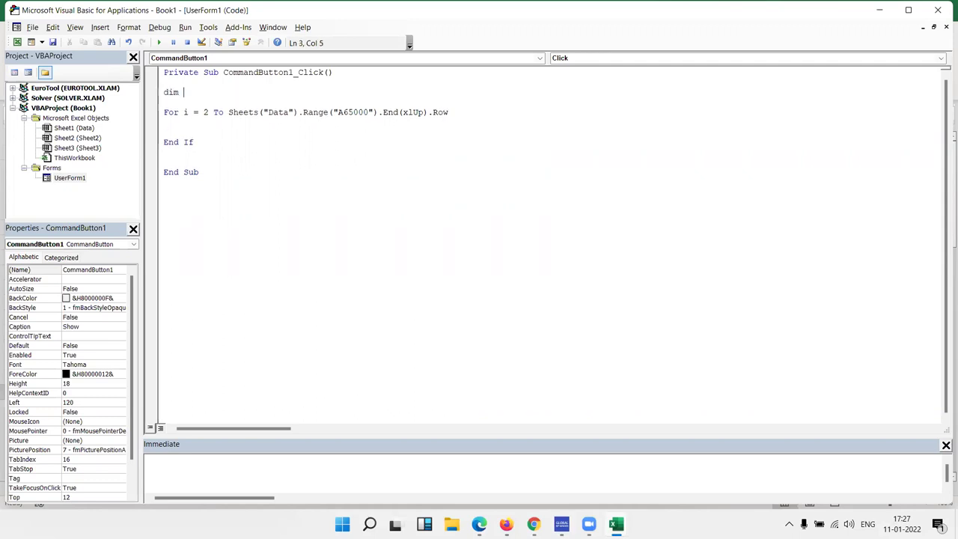
pyautogui.write('i')
# Step: Declare Dim id As Integer above the loop
pyautogui.press('BackSpace')
pyautogui.write('id as ')
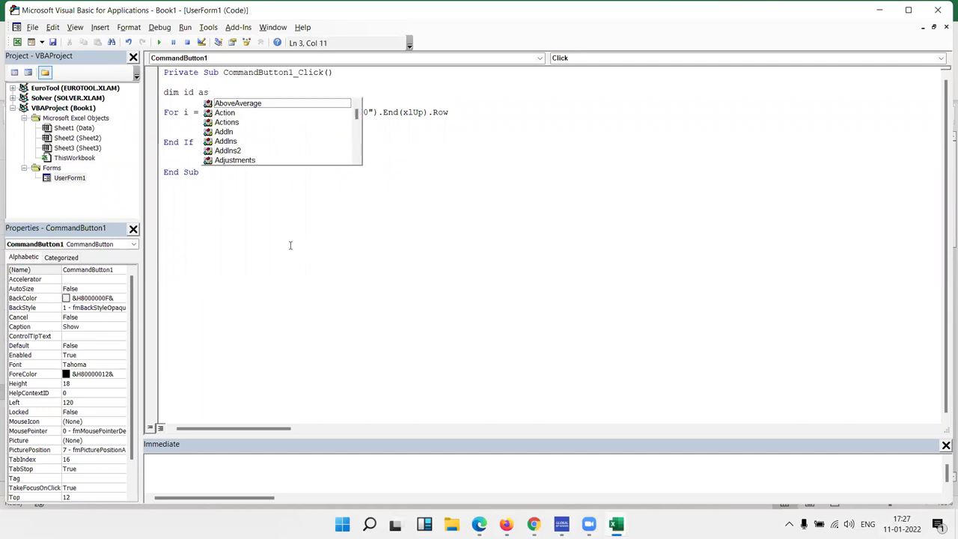
pyautogui.write('in')
pyautogui.press('Tab')
# Step: Inside the loop, assign id = Me.TextBox1.Value
pyautogui.press('Down')
pyautogui.press('Down')
pyautogui.press('Down')
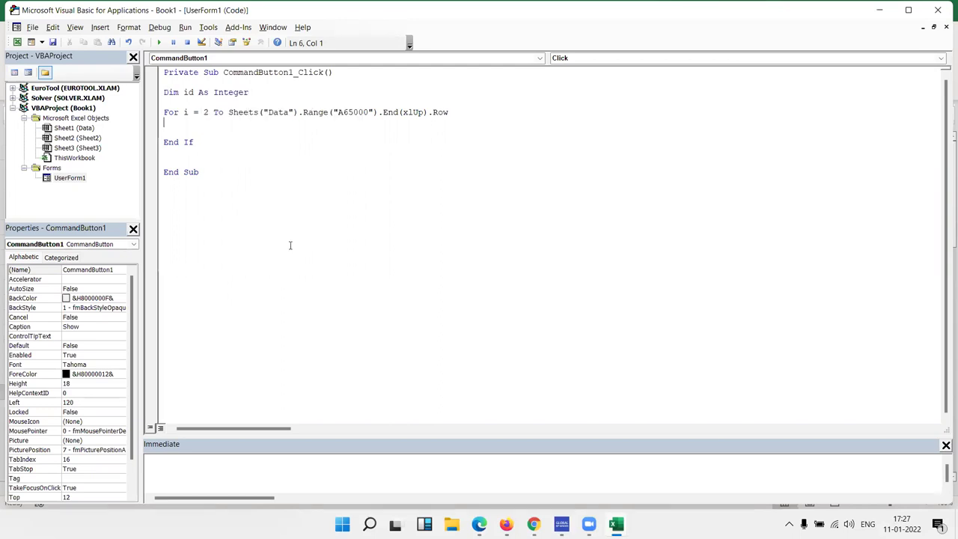
pyautogui.press('Return')
pyautogui.write('i')
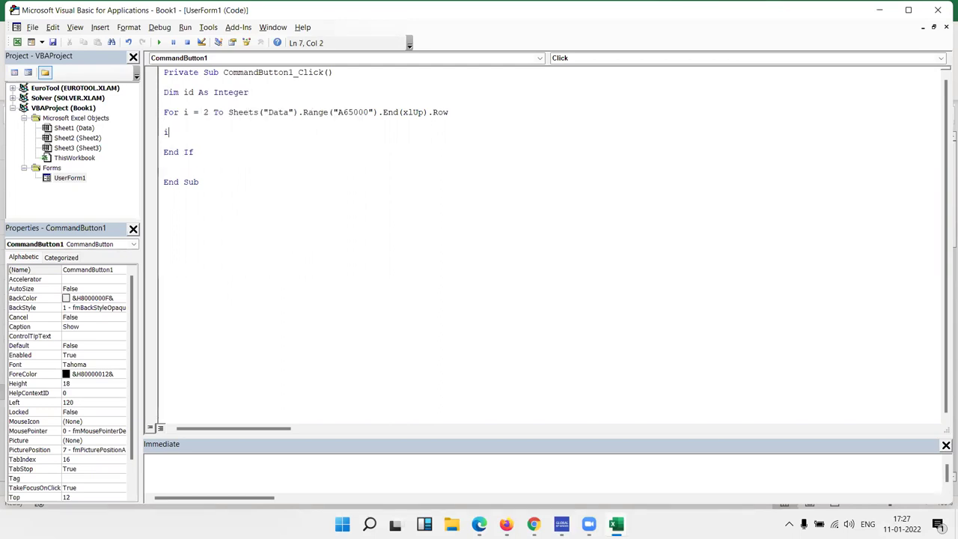
pyautogui.press('BackSpace')
pyautogui.write('id ')
pyautogui.write('= ')
pyautogui.write('me')
pyautogui.write('.re')
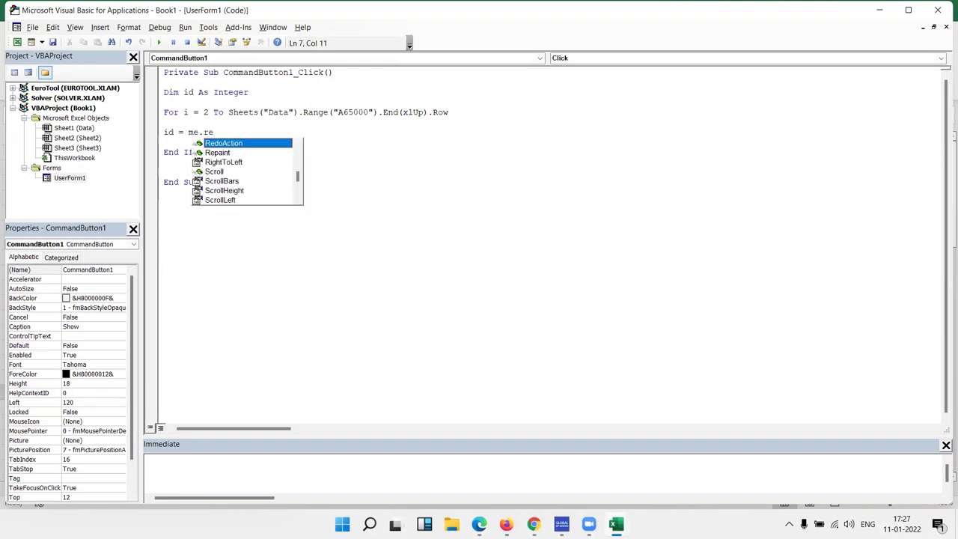
pyautogui.press('BackSpace')
pyautogui.press('BackSpace')
pyautogui.write('te')
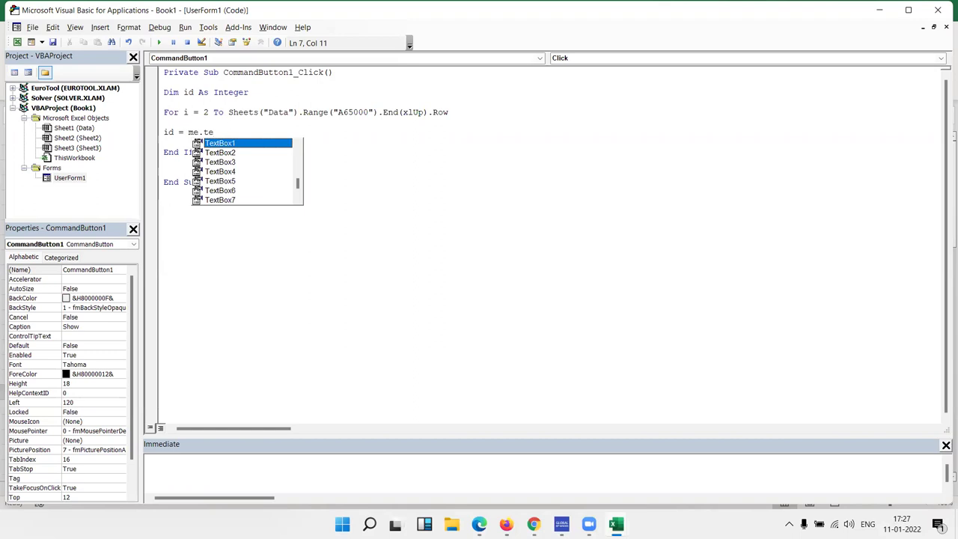
pyautogui.press('Tab')
pyautogui.write('.v')
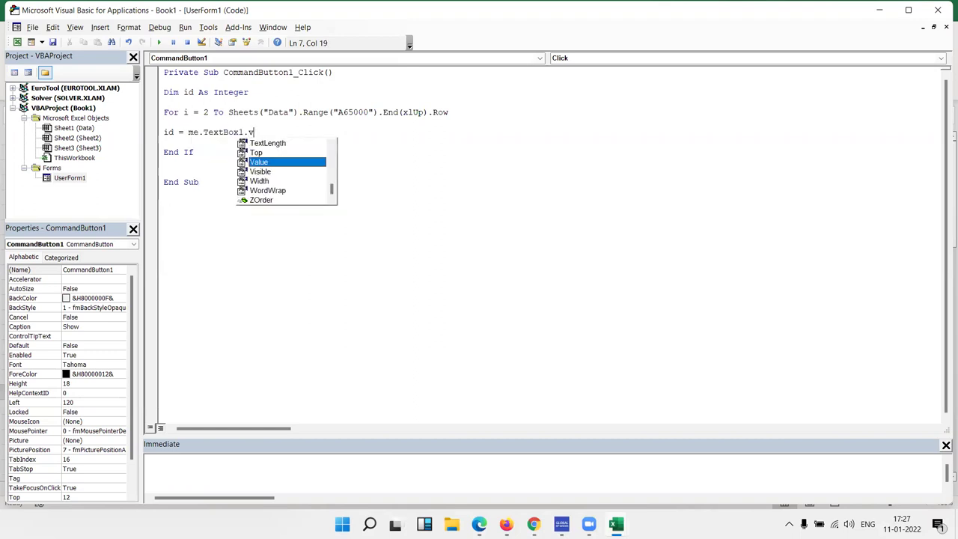
pyautogui.press('Tab')
pyautogui.press('Return')
pyautogui.press('Return')
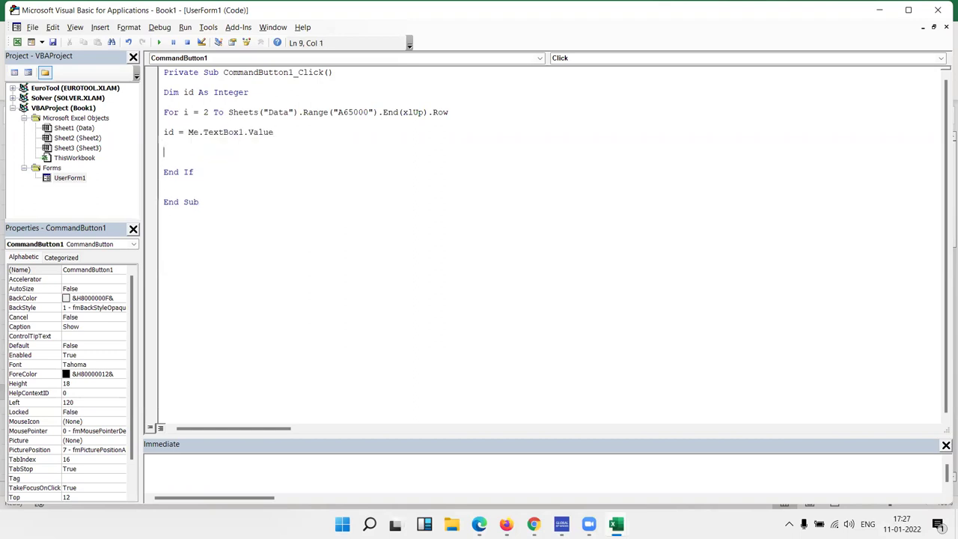
# Step: Add the condition If Cells(i, 1).Value = id Then
pyautogui.write('if ')
pyautogui.write('Sh')
pyautogui.press('BackSpace')
pyautogui.press('BackSpace')
pyautogui.write('cell')
pyautogui.press('BackSpace')
pyautogui.press('BackSpace')
pyautogui.press('BackSpace')
pyautogui.write('ells')
pyautogui.write('(')
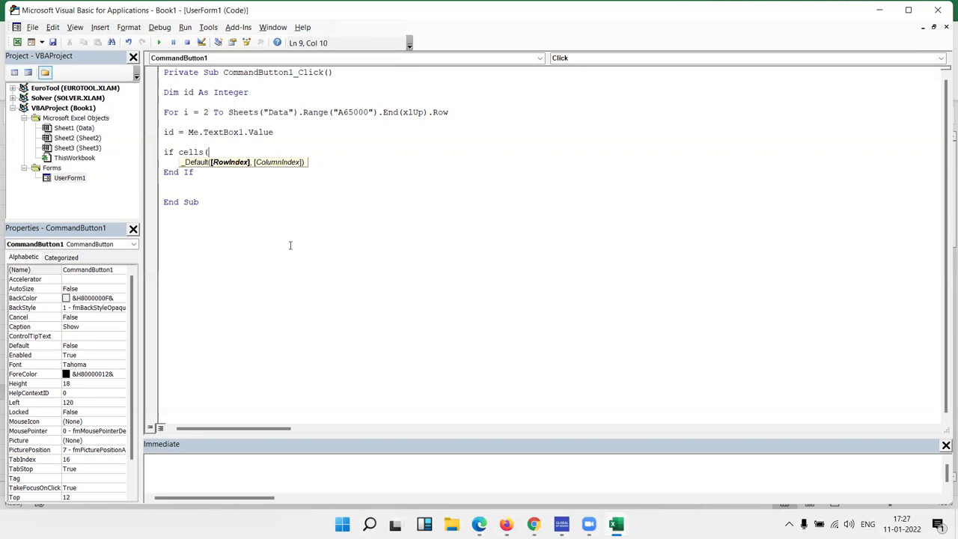
pyautogui.write('i,1')
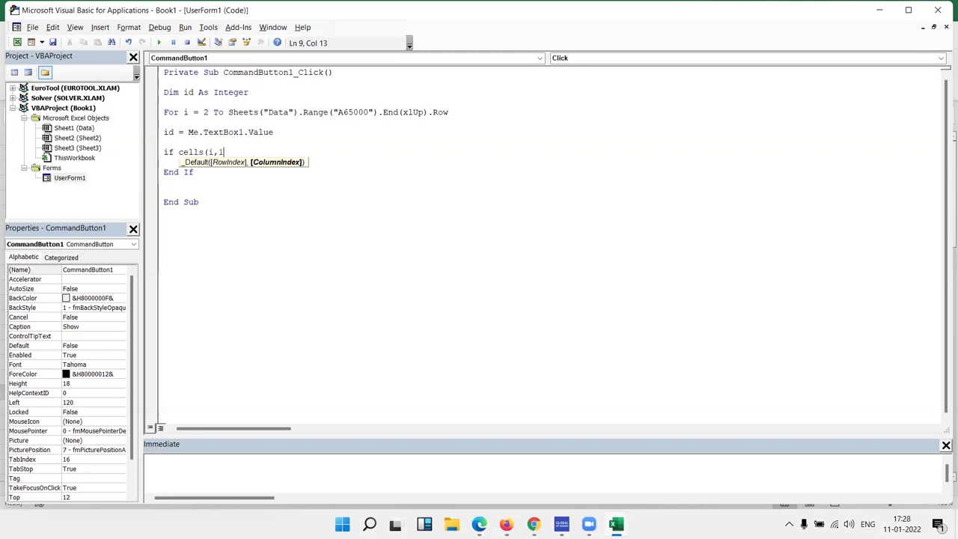
pyautogui.write(').value ')
pyautogui.write('= ')
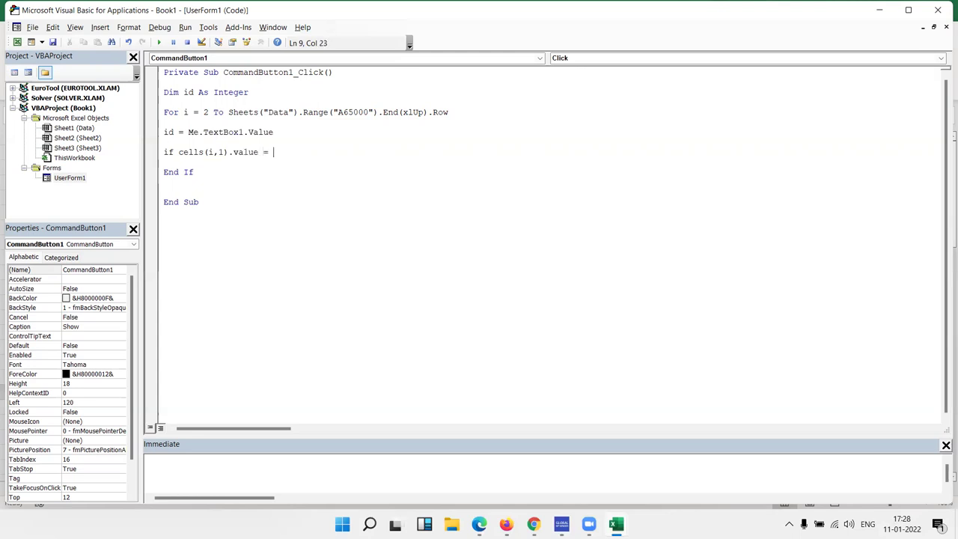
pyautogui.write('id Then')
pyautogui.press('Return')
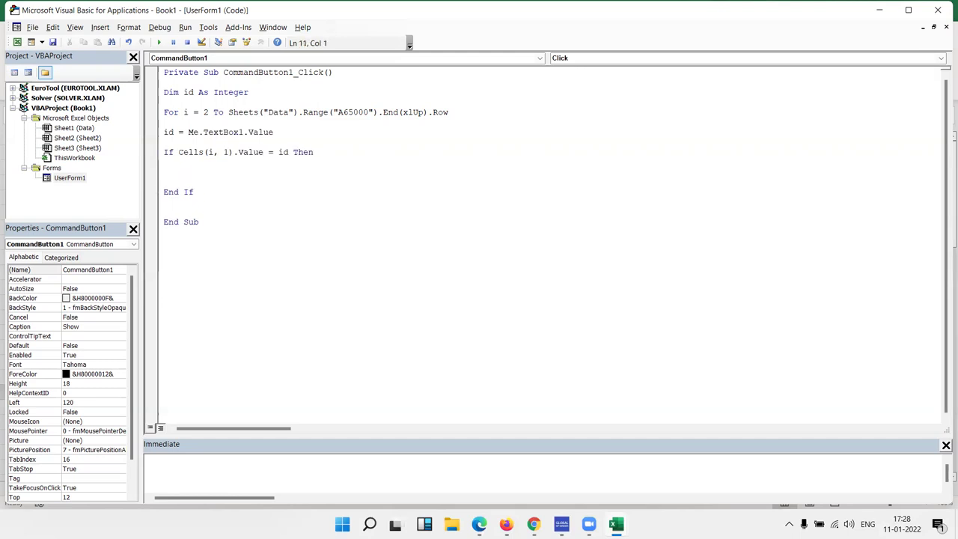
# Step: Below it, write Me.TextBox2.Value = Cells(i, 2).Value
pyautogui.write('me')
pyautogui.write('.te')
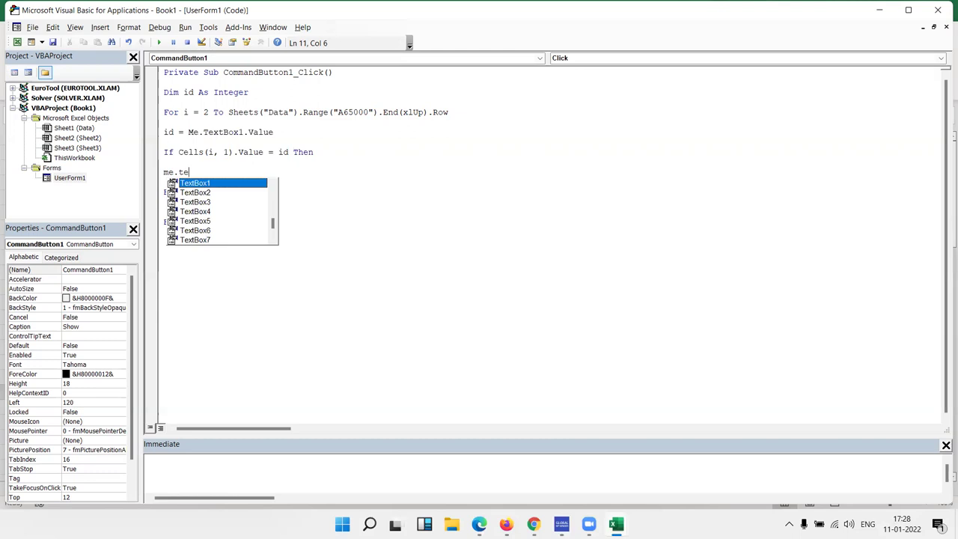
pyautogui.press('Down')
pyautogui.press('Tab')
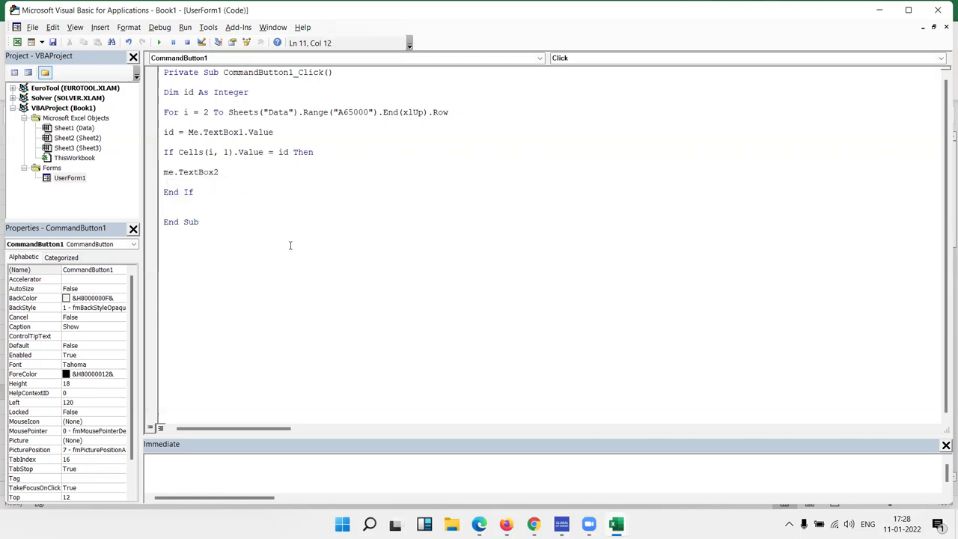
pyautogui.write('.v')
pyautogui.press('Tab')
pyautogui.write('=cells')
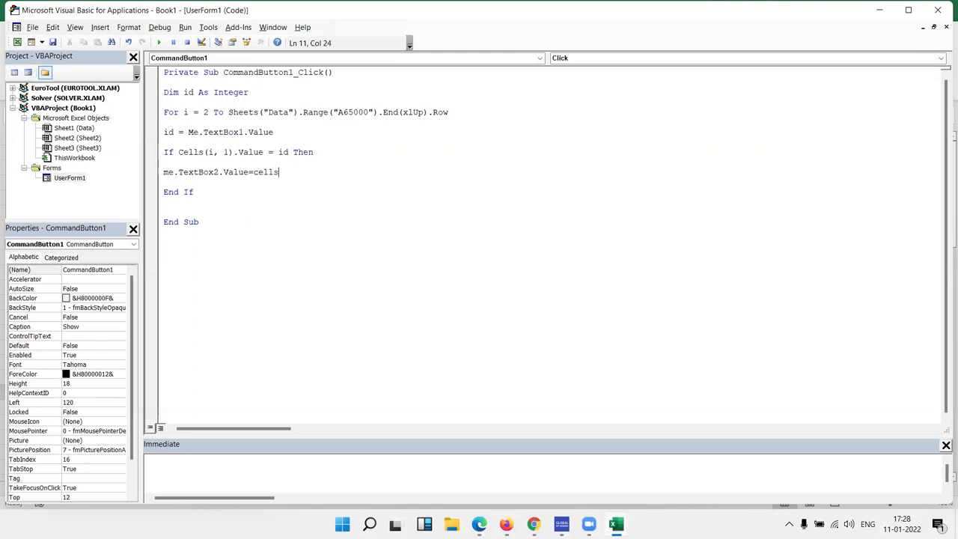
pyautogui.write('(')
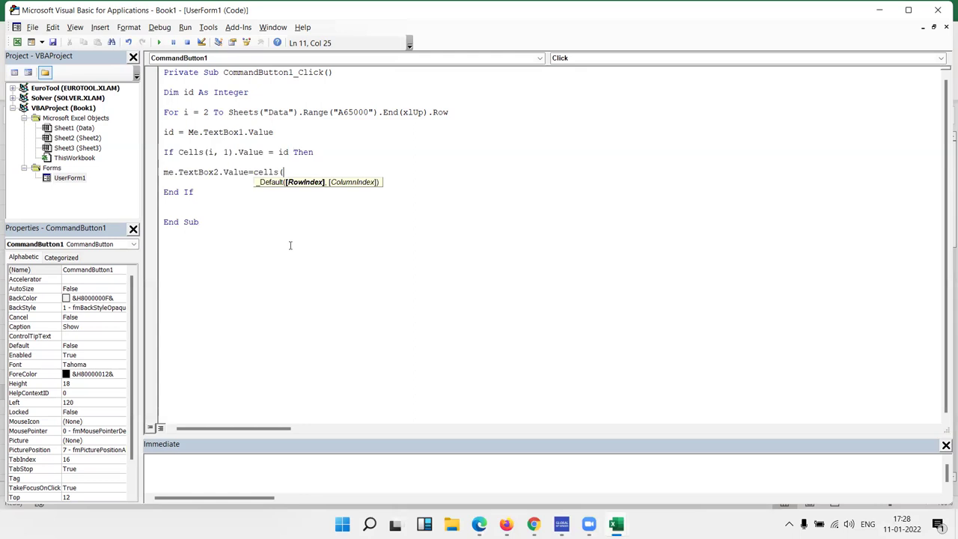
pyautogui.write('i,1')
pyautogui.press('BackSpace')
pyautogui.write('2).value')
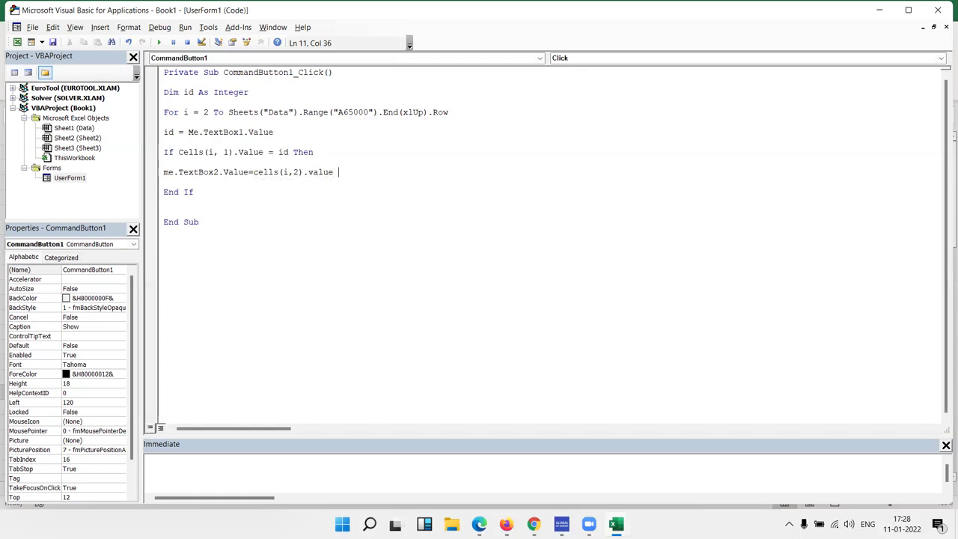
pyautogui.press('Return')
pyautogui.press('Return')
pyautogui.press('Return')
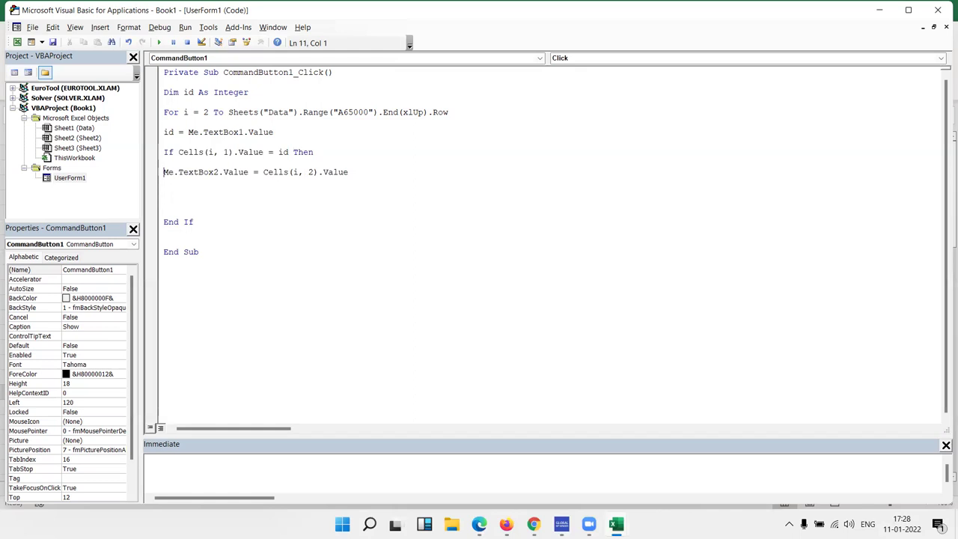
# Step: Duplicate the TextBox2 assignment line several times
pyautogui.hotkey('shift', 'Up')
pyautogui.hotkey('ctrl', 'c')
pyautogui.press('Right')
pyautogui.hotkey('ctrl', 'v')
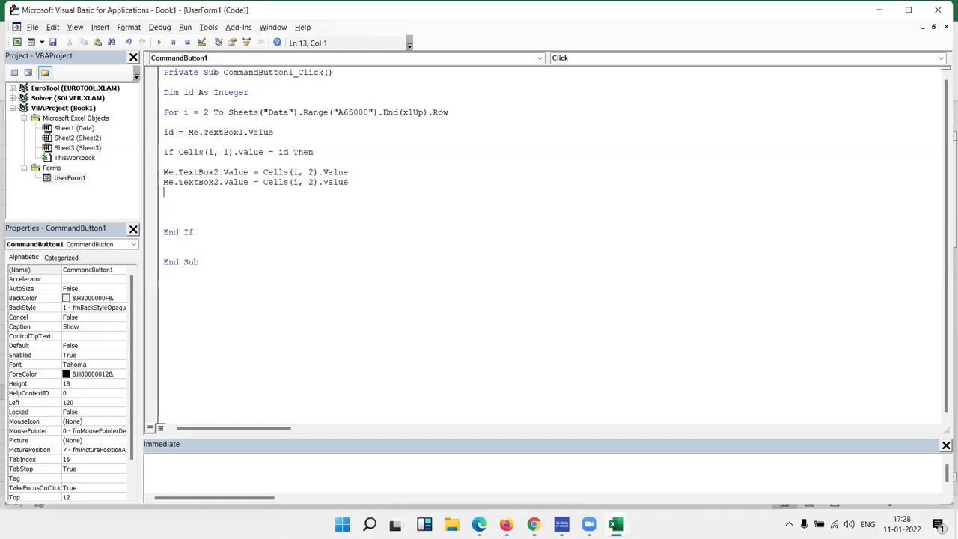
pyautogui.hotkey('shift', 'Up')
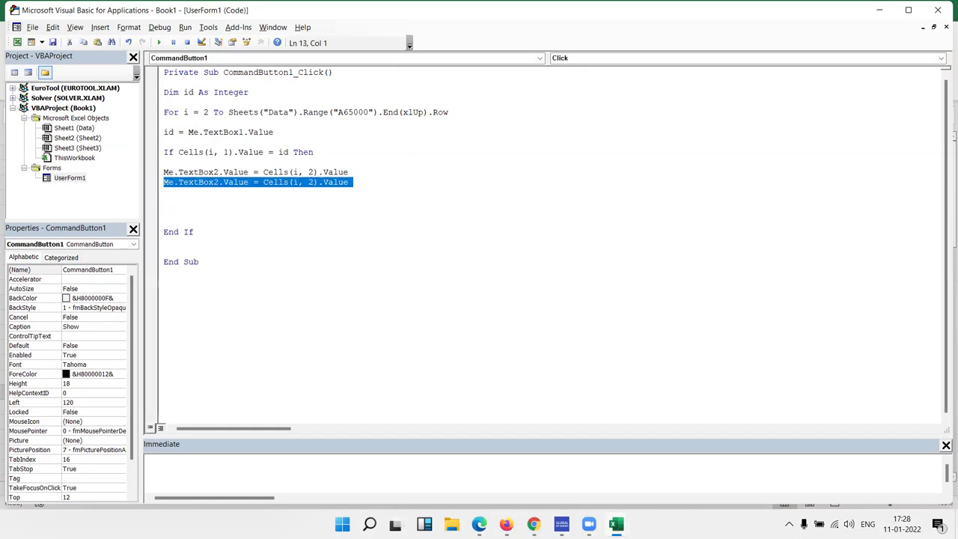
pyautogui.press('Right')
pyautogui.hotkey('ctrl', 'v')
pyautogui.hotkey('ctrl', 'v')
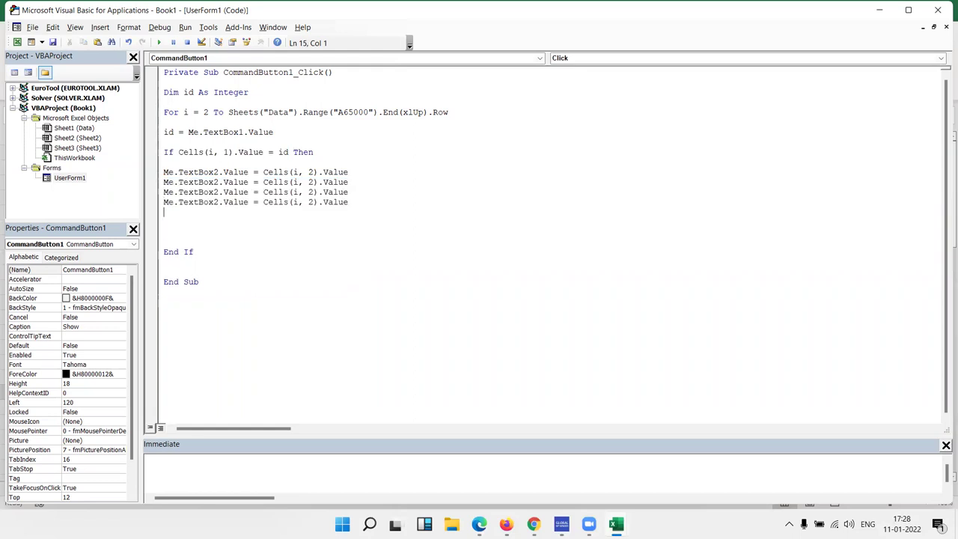
pyautogui.hotkey('ctrl', 'v')
pyautogui.hotkey('ctrl', 'v')
pyautogui.hotkey('ctrl', 'v')
pyautogui.hotkey('ctrl', 'v')
pyautogui.hotkey('ctrl', 'v')
pyautogui.write('`')
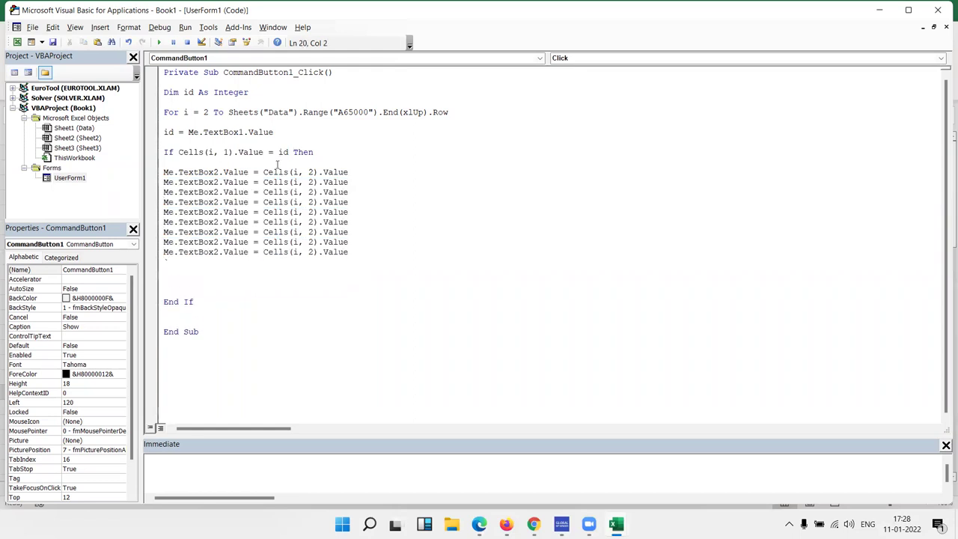
pyautogui.press('Return')
pyautogui.press('BackSpace')
# Step: Change the Cells column number to 3 and 4 on the next copied lines
pyautogui.click(307, 172)
pyautogui.press('Down')
pyautogui.press('Delete')
pyautogui.write('3')
pyautogui.click(313, 152)
pyautogui.press('Down')
pyautogui.press('Down')
pyautogui.press('BackSpace')
pyautogui.write('3')
pyautogui.press('BackSpace')
pyautogui.write('4')
# Step: Set the remaining lines' columns to 5, 6, 7 and 8, and delete the two extra copies
pyautogui.press('Down')
pyautogui.press('BackSpace')
pyautogui.write('5')
pyautogui.press('Down')
pyautogui.press('BackSpace')
pyautogui.write('6')
pyautogui.press('BackSpace')
pyautogui.write('7')
pyautogui.press('Down')
pyautogui.press('BackSpace')
pyautogui.write('8')
pyautogui.moveTo(352, 252); pyautogui.dragTo(148, 244)
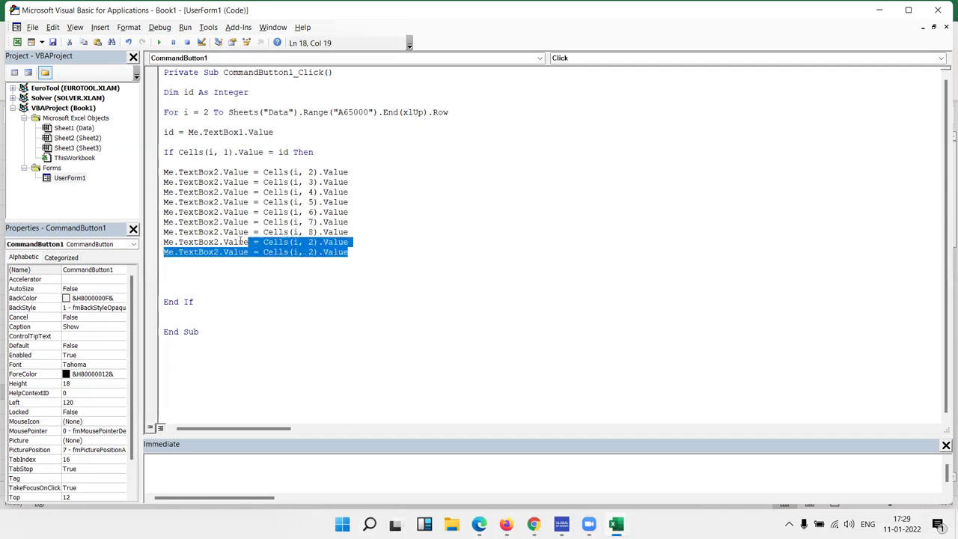
pyautogui.press('Delete')
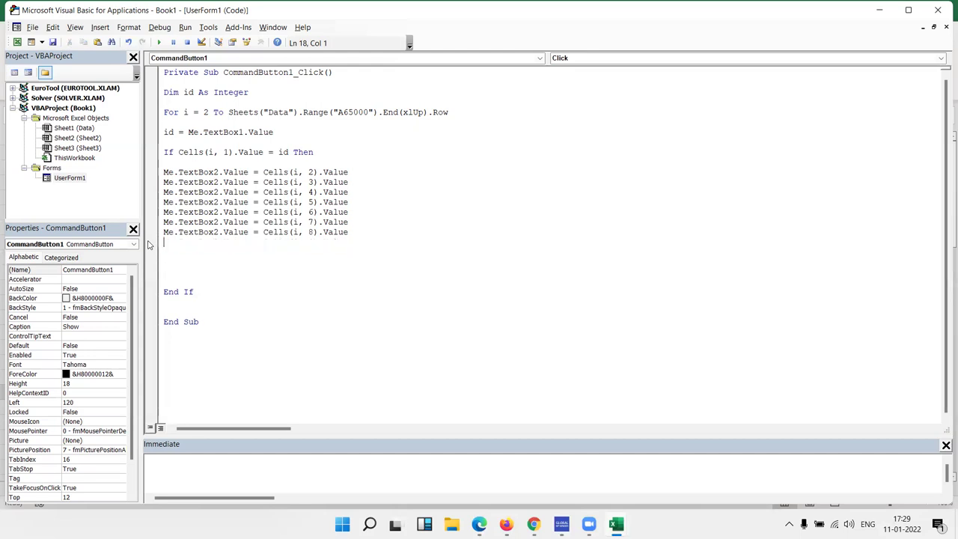
# Step: Renumber the copied lines to TextBox3 through TextBox8
pyautogui.click(215, 182)
pyautogui.press('Delete')
pyautogui.write('3')
pyautogui.press('Down')
pyautogui.press('BackSpace')
pyautogui.write('4')
pyautogui.press('Down')
pyautogui.press('BackSpace')
pyautogui.write('5')
pyautogui.press('Down')
pyautogui.press('BackSpace')
pyautogui.write('6')
pyautogui.press('Down')
pyautogui.press('BackSpace')
pyautogui.write('7')
pyautogui.press('Down')
pyautogui.press('BackSpace')
pyautogui.write('8')
# Step: In UserForm1's design, check the names of the ID, Name and JAN–JUN boxes
pyautogui.doubleClick(69, 180)
pyautogui.click(509, 176)
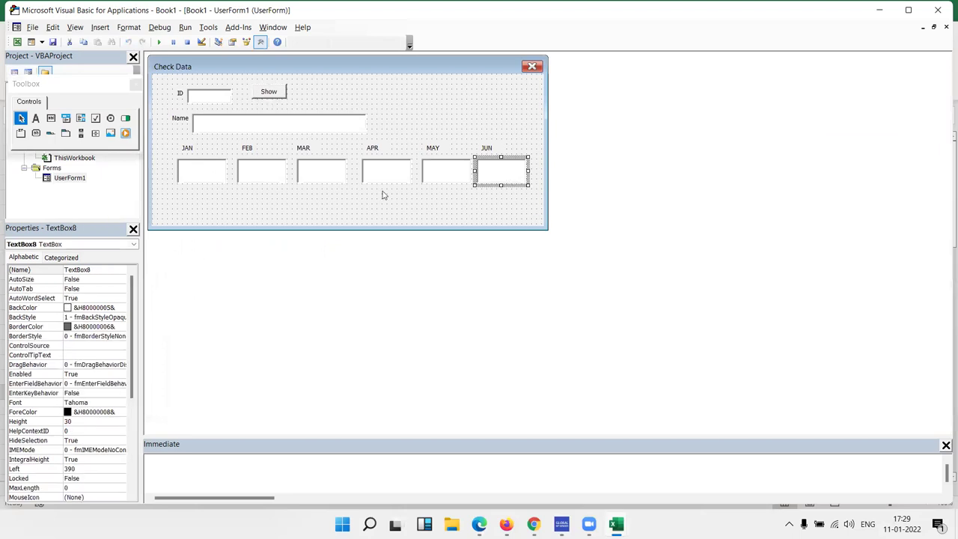
pyautogui.click(191, 99)
pyautogui.click(206, 129)
pyautogui.click(205, 170)
pyautogui.click(284, 172)
pyautogui.click(318, 172)
pyautogui.click(367, 177)
pyautogui.click(464, 180)
pyautogui.click(493, 176)
# Step: Remove the blank lines before End If and close the loop with Next i
pyautogui.doubleClick(258, 92)
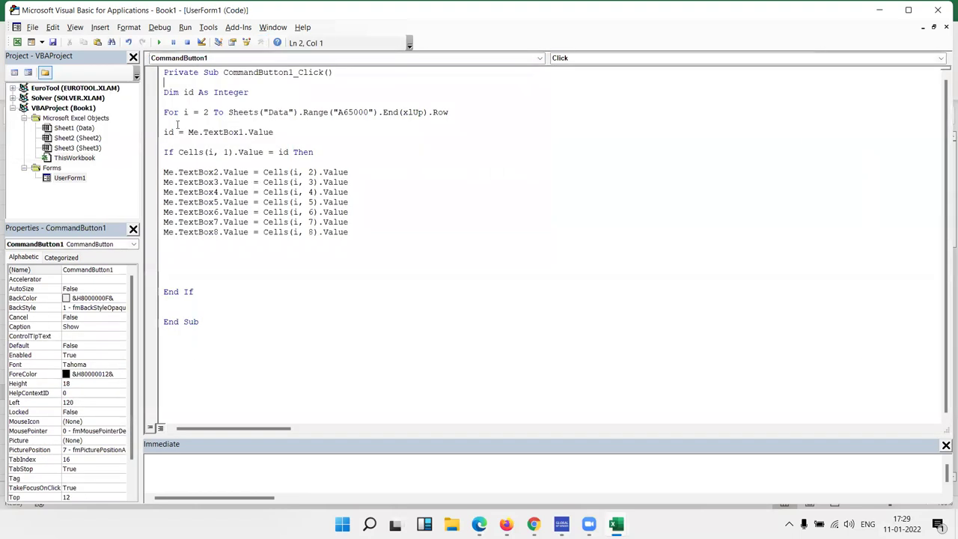
pyautogui.click(194, 255)
pyautogui.press('Delete')
pyautogui.press('Delete')
pyautogui.press('Delete')
pyautogui.press('Delete')
pyautogui.press('Down')
pyautogui.press('Down')
pyautogui.press('Return')
pyautogui.write('next i')
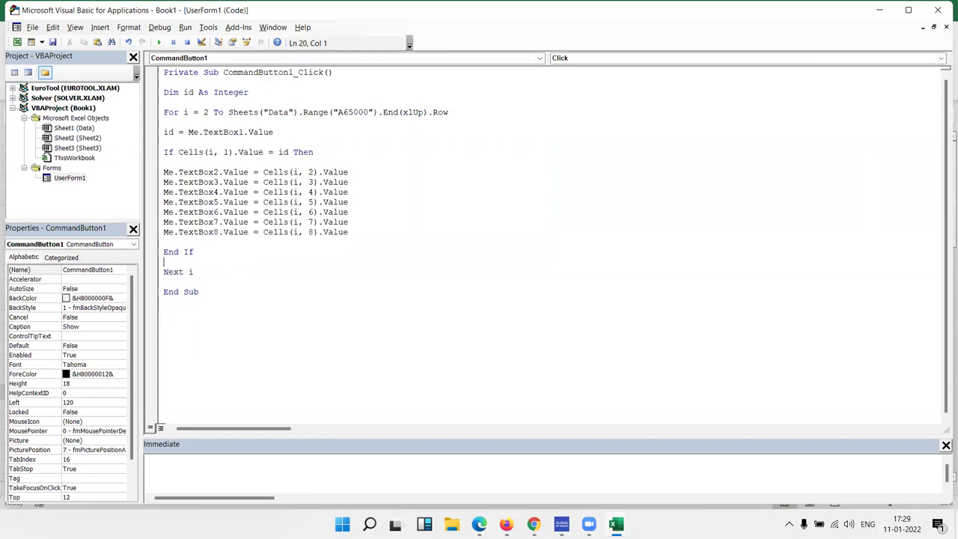
# Step: Insert an Exit Sub line just above End If in the Show button's code
pyautogui.click(171, 251)
pyautogui.press('Return')
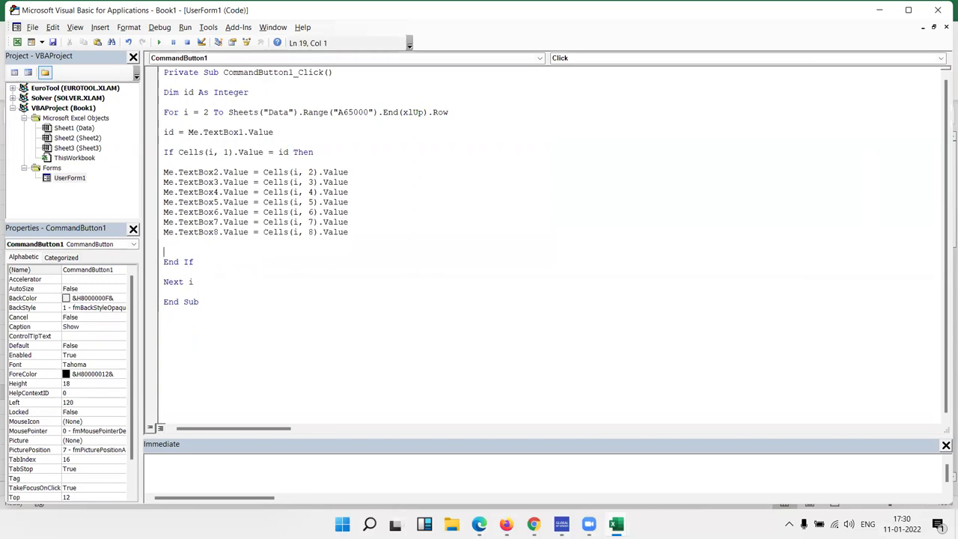
pyautogui.write('exit sub')
pyautogui.click(242, 293)
pyautogui.moveTo(351, 233); pyautogui.dragTo(158, 177)
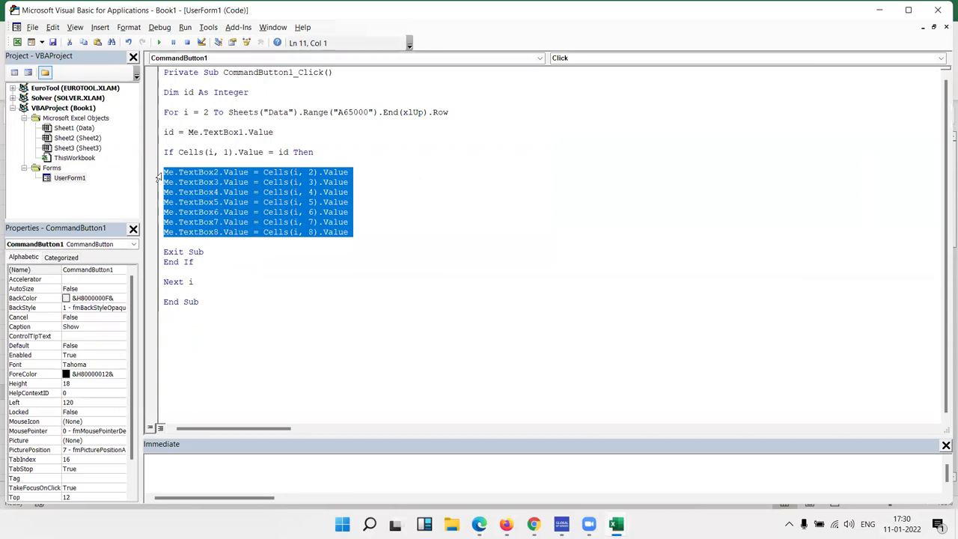
# Step: Run the Check Data form and load the records for IDs 1, 2 and 3
pyautogui.click(429, 173)
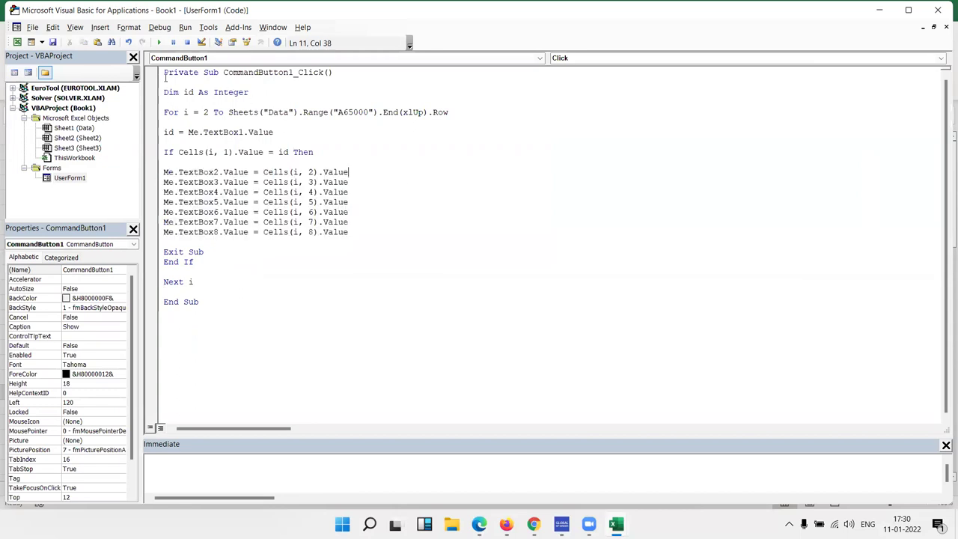
pyautogui.click(158, 42)
pyautogui.write('1')
pyautogui.click(399, 204)
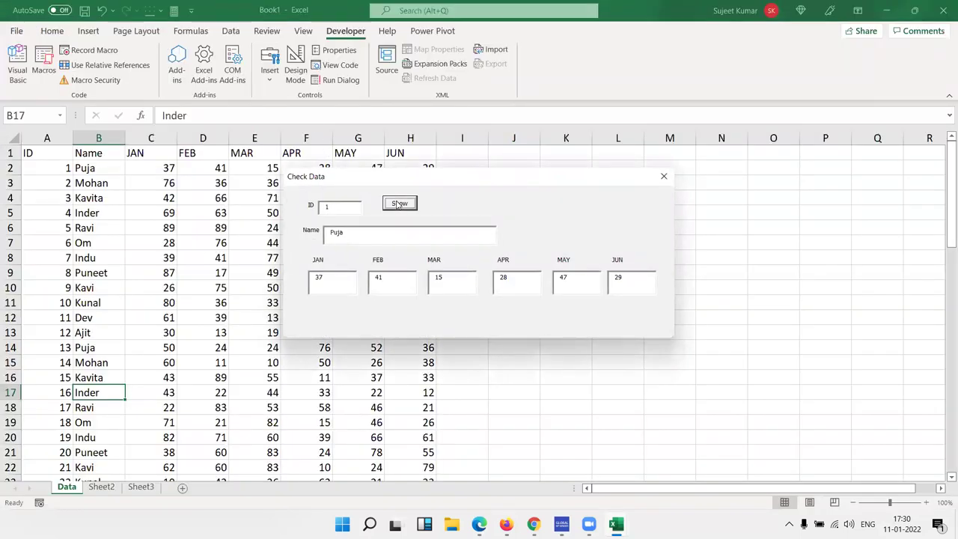
pyautogui.click(341, 206)
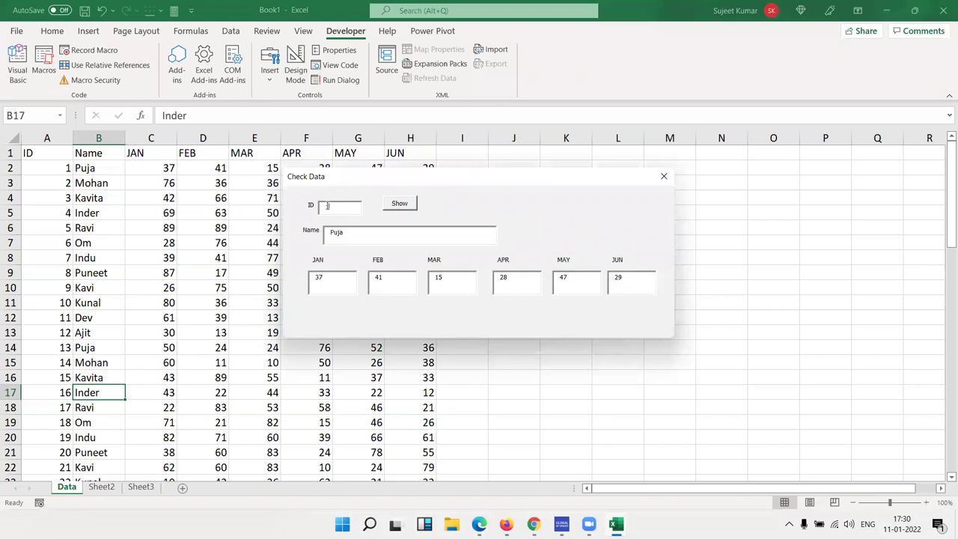
pyautogui.moveTo(325, 205); pyautogui.dragTo(318, 210)
pyautogui.write('2')
pyautogui.click(404, 202)
pyautogui.moveTo(331, 207); pyautogui.dragTo(294, 208)
pyautogui.write('3')
pyautogui.click(398, 206)
# Step: Load the records for IDs 7 and 5, then close the form
pyautogui.write('7')
pyautogui.click(405, 206)
pyautogui.click(349, 203)
pyautogui.press('BackSpace')
pyautogui.write('5')
pyautogui.click(401, 207)
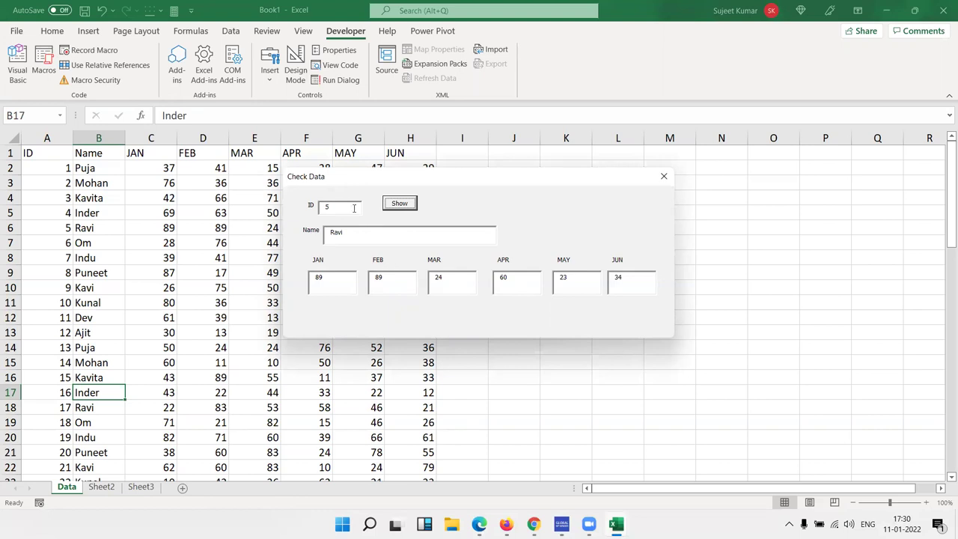
pyautogui.click(326, 206)
pyautogui.doubleClick(327, 206)
pyautogui.click(662, 177)
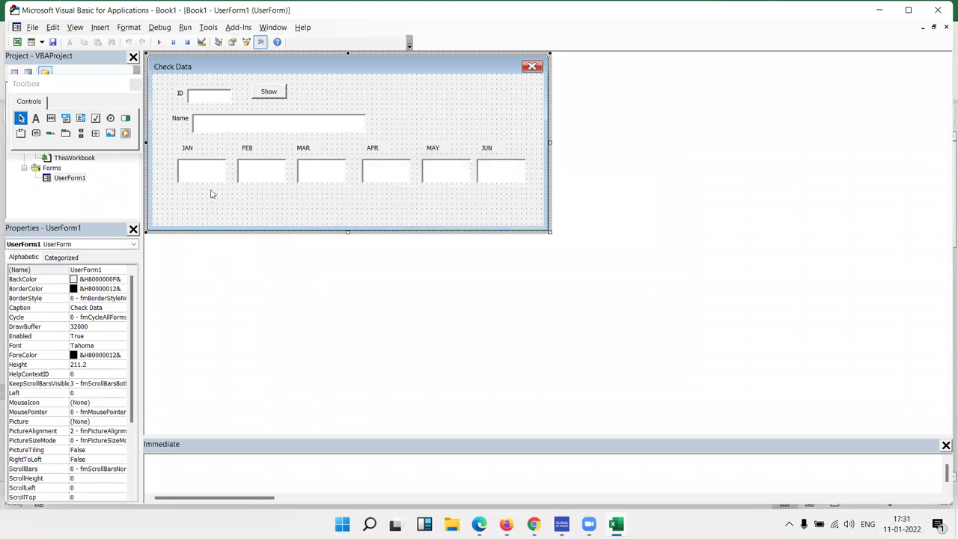
# Step: Draw a new TextBox9 at the form's top right and create its Change procedure
pyautogui.click(50, 118)
pyautogui.moveTo(375, 84); pyautogui.dragTo(423, 104)
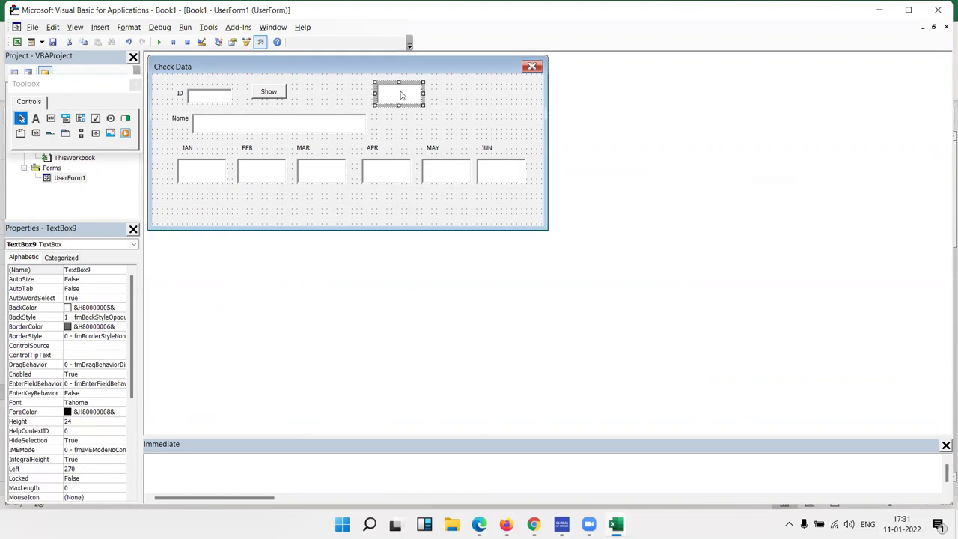
pyautogui.click(440, 133)
pyautogui.click(399, 102)
pyautogui.doubleClick(399, 102)
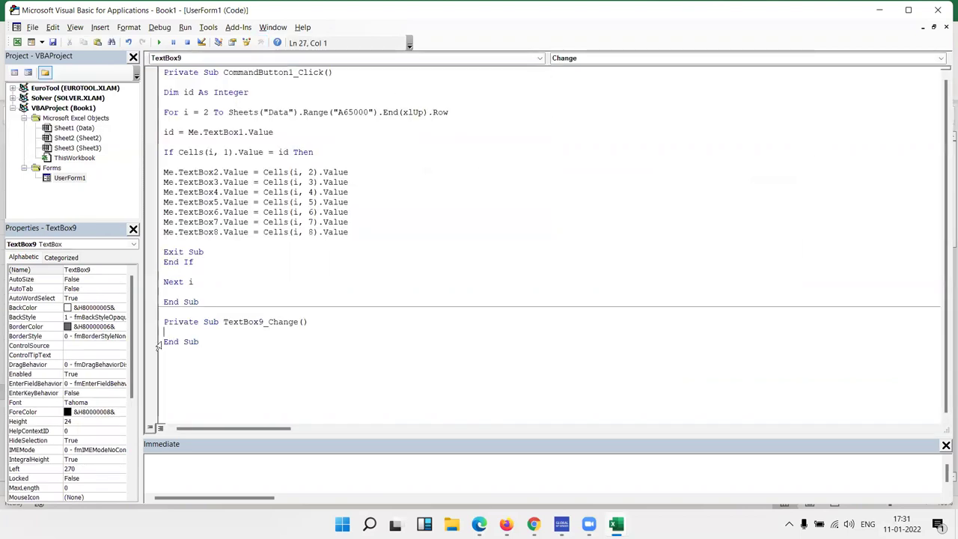
# Step: Paste the Show button's lookup code into TextBox9_Change, reading the ID from TextBox9
pyautogui.press('Return')
pyautogui.press('Return')
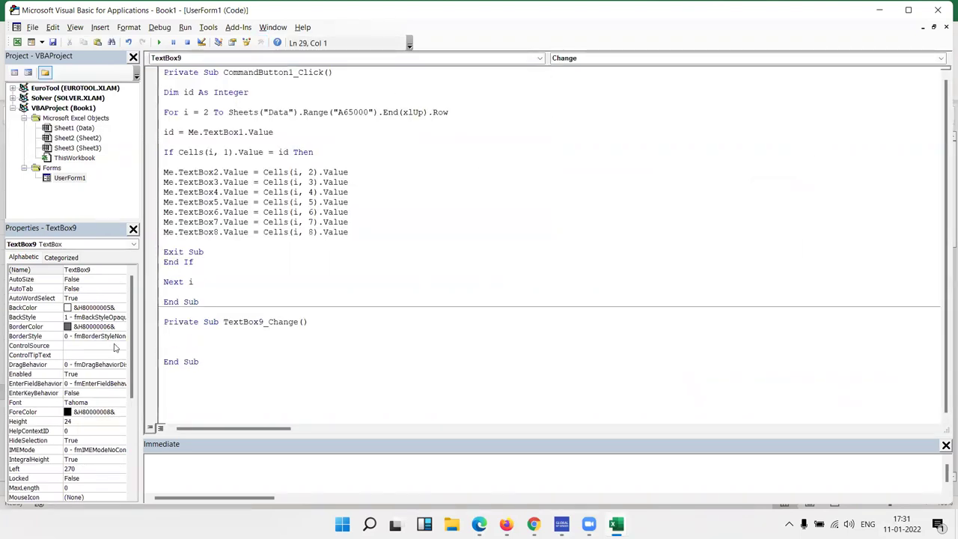
pyautogui.moveTo(193, 282); pyautogui.dragTo(164, 89)
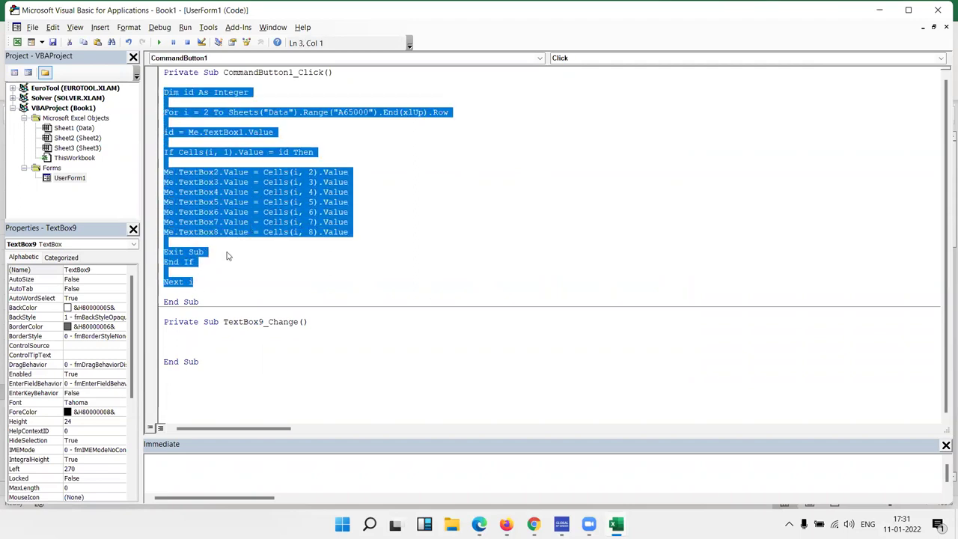
pyautogui.hotkey('ctrl', 'c')
pyautogui.click(176, 341)
pyautogui.hotkey('ctrl', 'v')
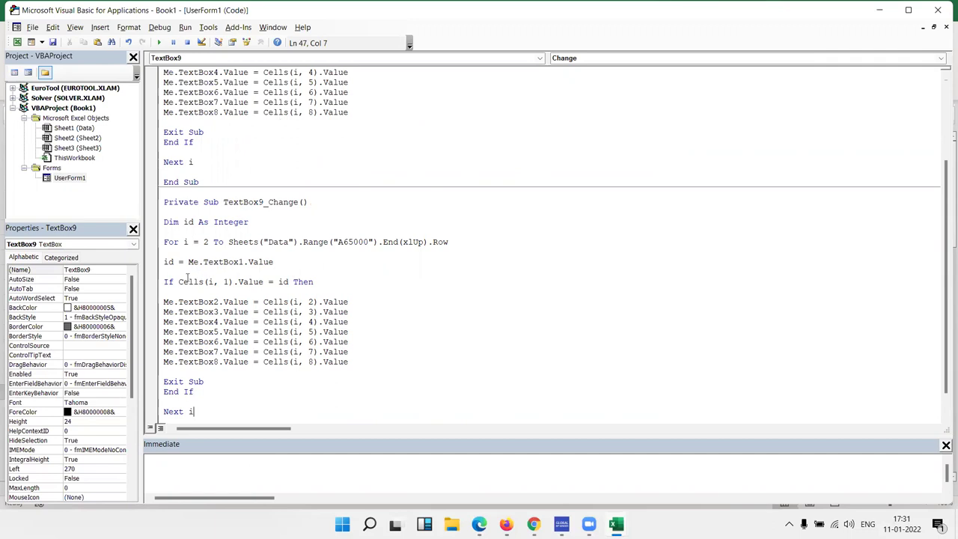
pyautogui.moveTo(238, 261); pyautogui.dragTo(244, 261)
pyautogui.write('9')
# Step: Run the form, enter 9 in the lookup box, and debug the type mismatch error
pyautogui.click(159, 42)
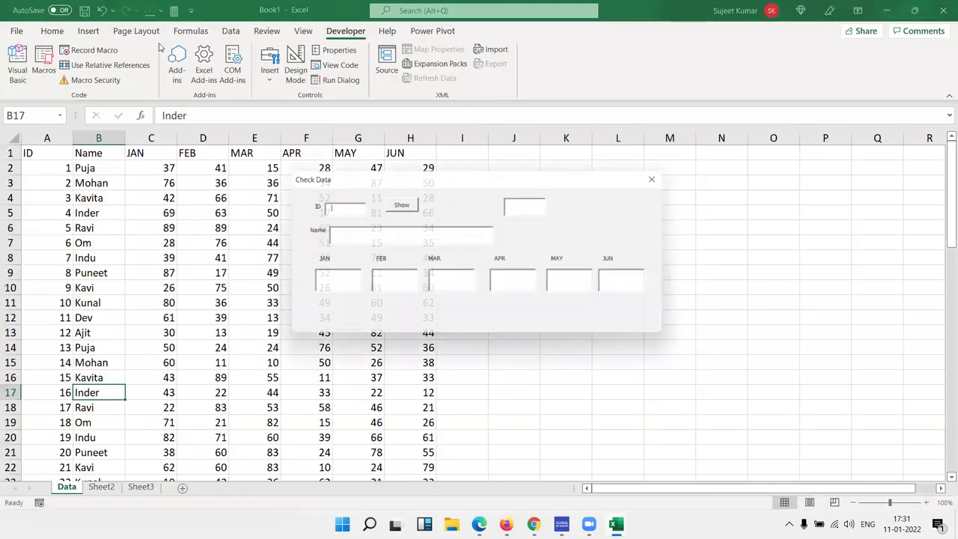
pyautogui.click(526, 205)
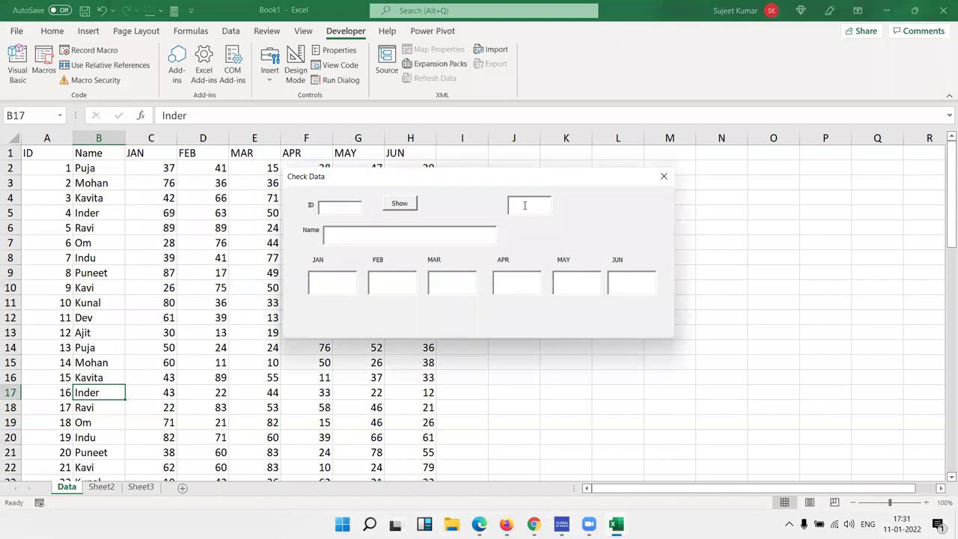
pyautogui.write('9')
pyautogui.press('BackSpace')
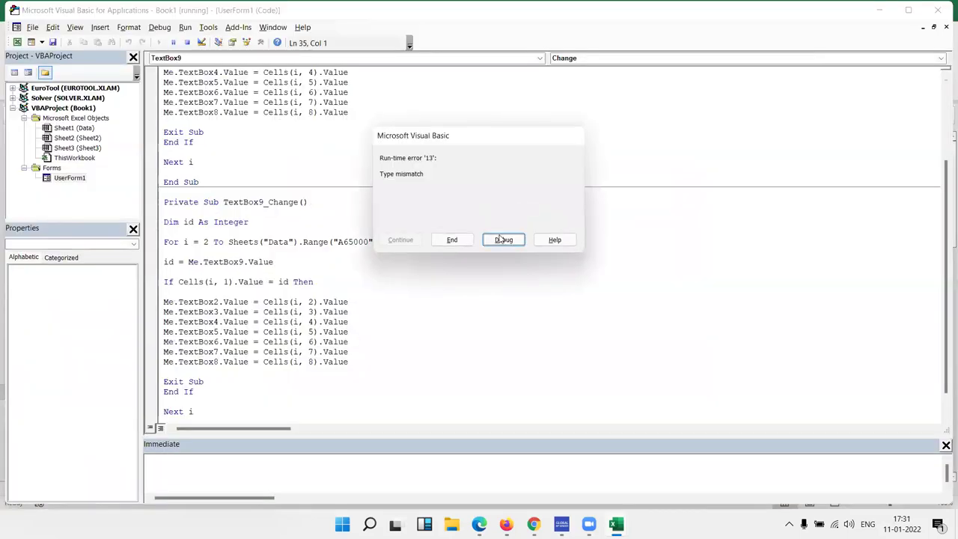
pyautogui.click(500, 238)
# Step: Compare the Integer id declaration with the failing Me.TextBox9.Value assignment line
pyautogui.moveTo(171, 261)
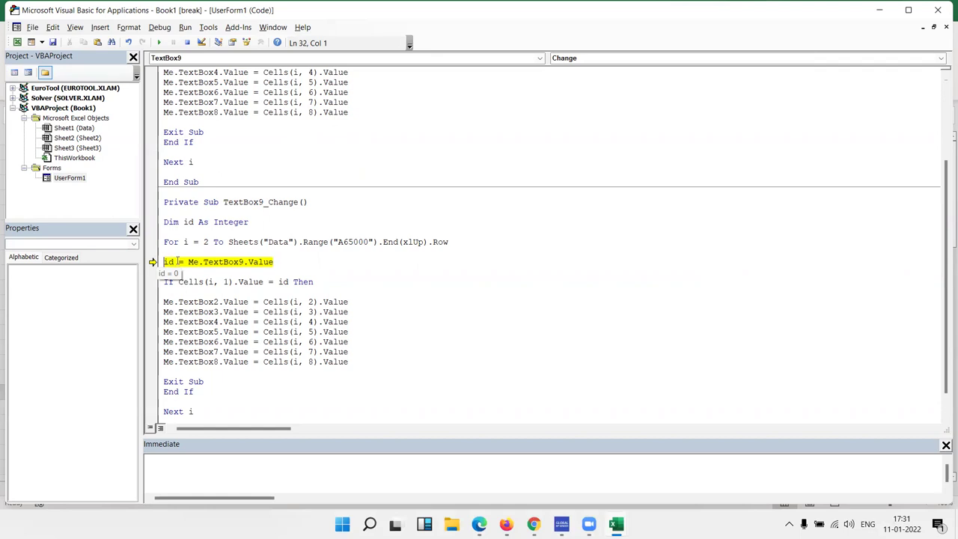
pyautogui.scroll(3, 226, 234)
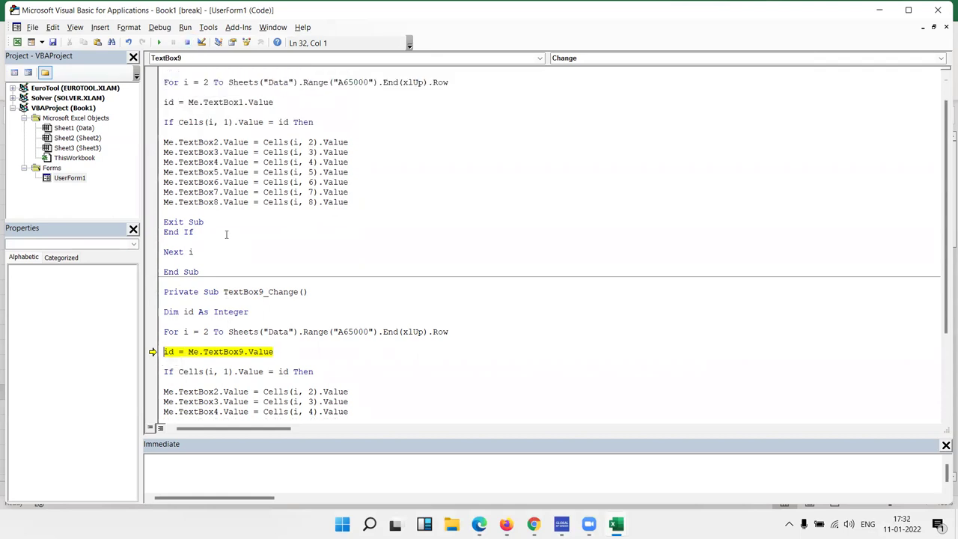
pyautogui.scroll(1, 249, 110)
pyautogui.doubleClick(243, 93)
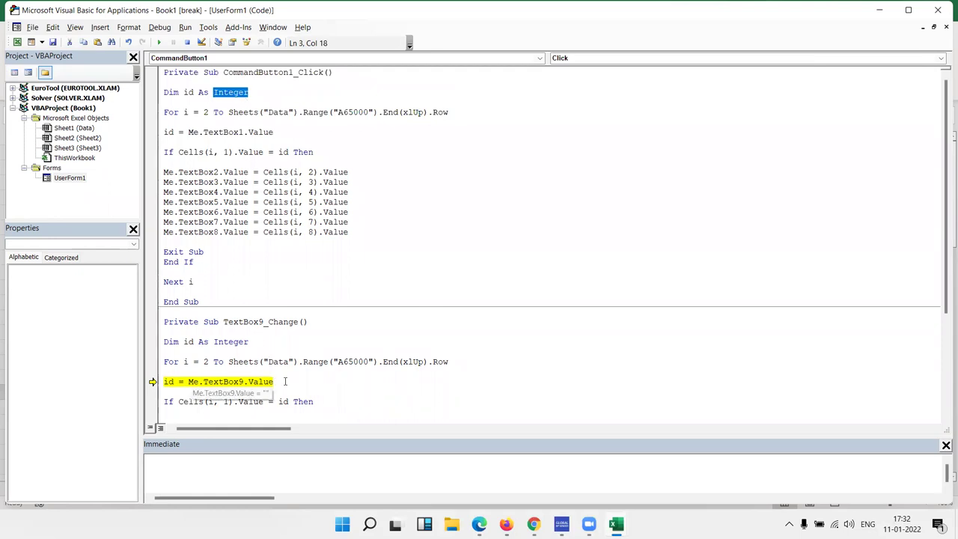
pyautogui.click(278, 381)
pyautogui.moveTo(279, 381); pyautogui.dragTo(190, 385)
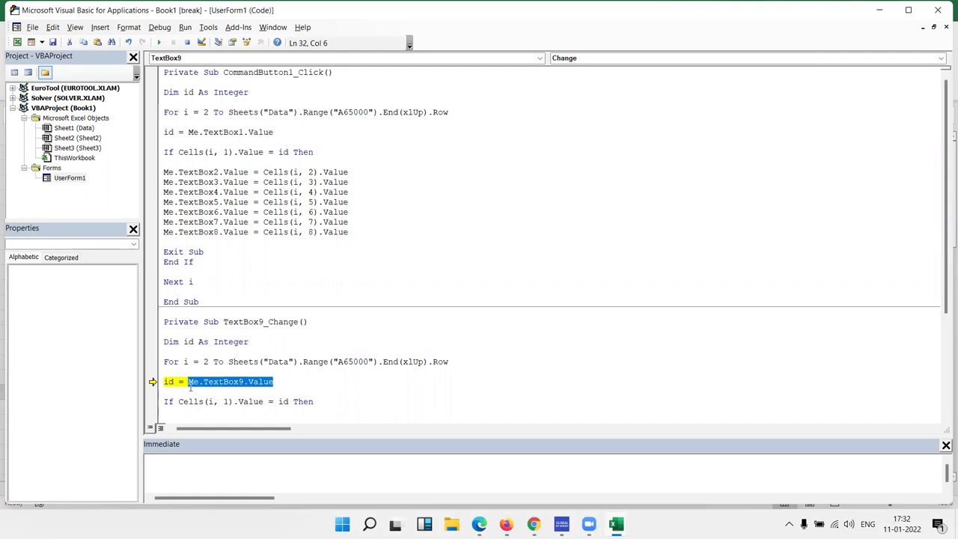
# Step: Declare id As Variant in TextBox9_Change and reset the paused project
pyautogui.doubleClick(250, 341)
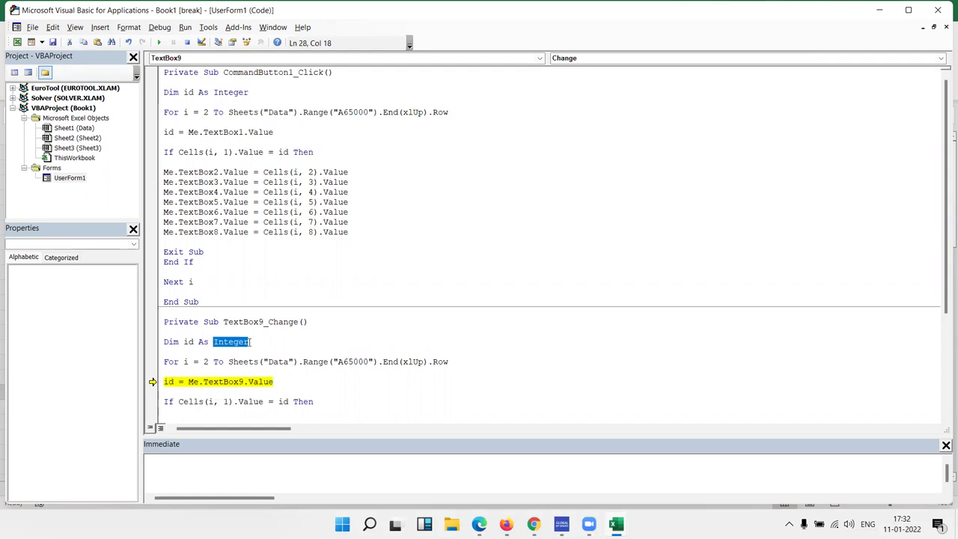
pyautogui.press('BackSpace')
pyautogui.hotkey('ctrl', 'space')
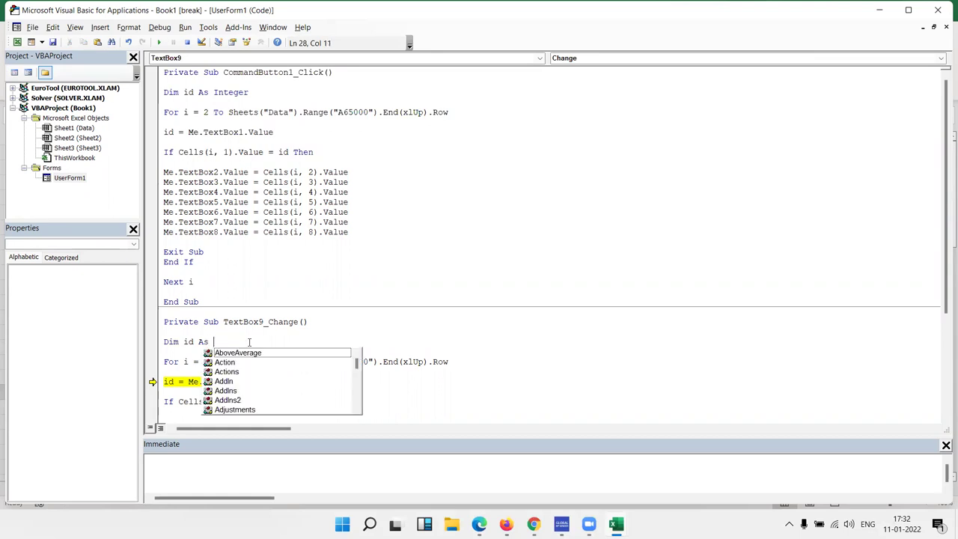
pyautogui.write('var')
pyautogui.press('Tab')
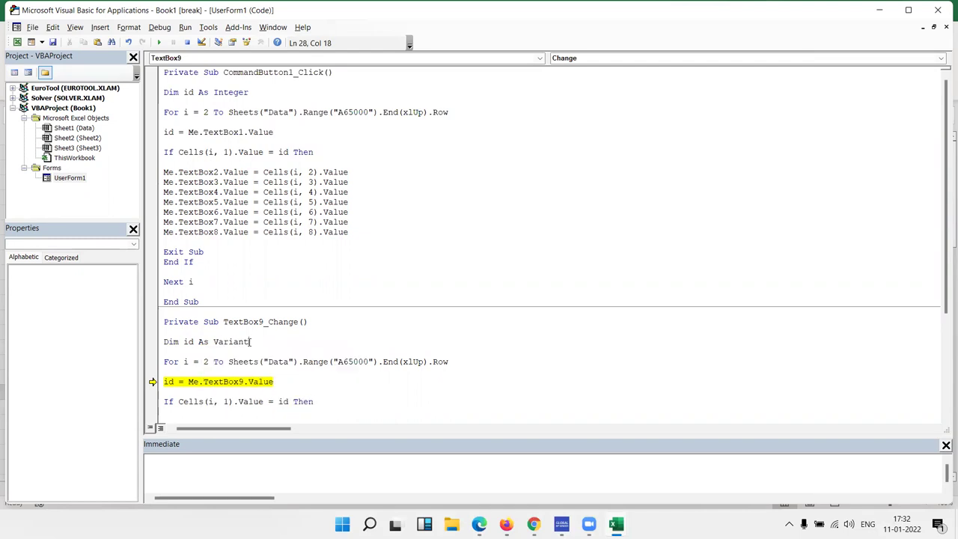
pyautogui.click(258, 368)
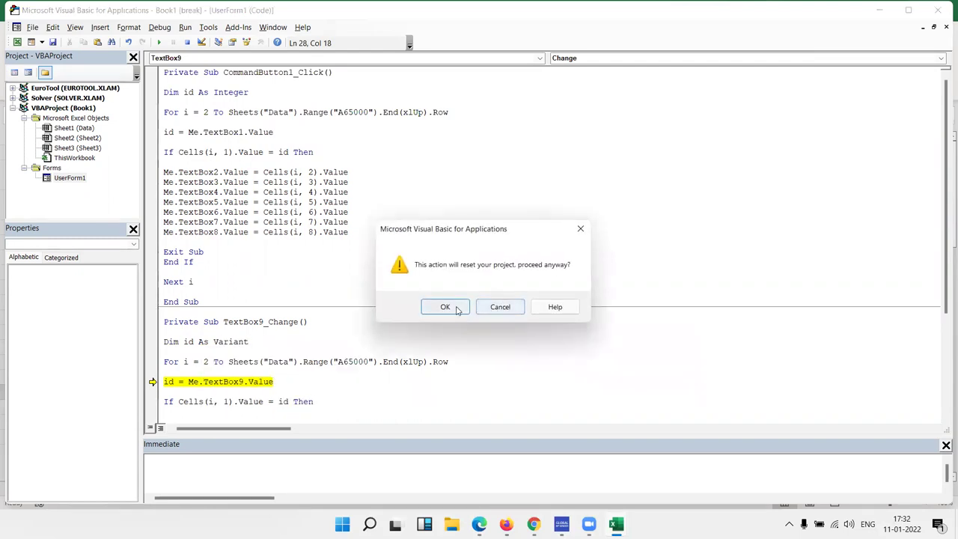
pyautogui.click(447, 307)
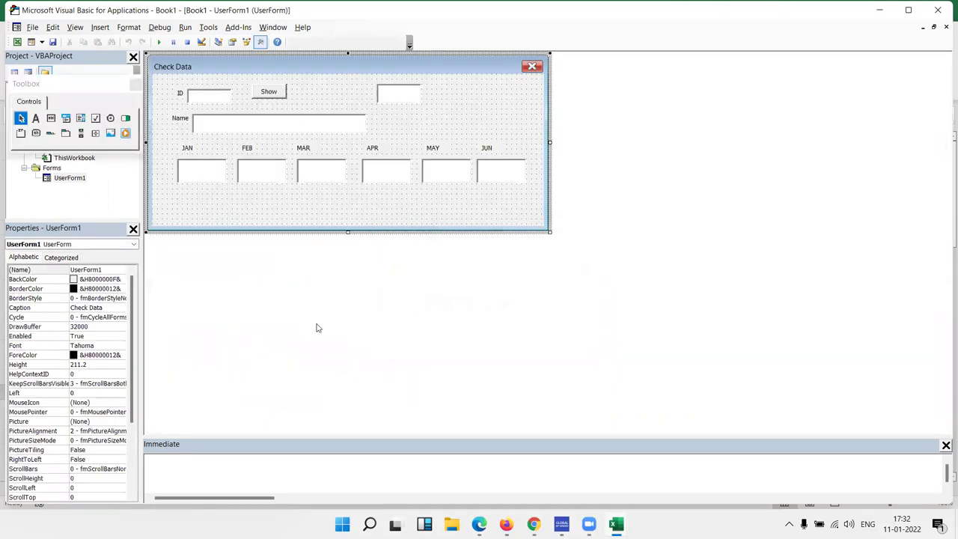
# Step: Run the form, test IDs 9, 10, 11 and 2 in the lookup box, then close it
pyautogui.click(159, 42)
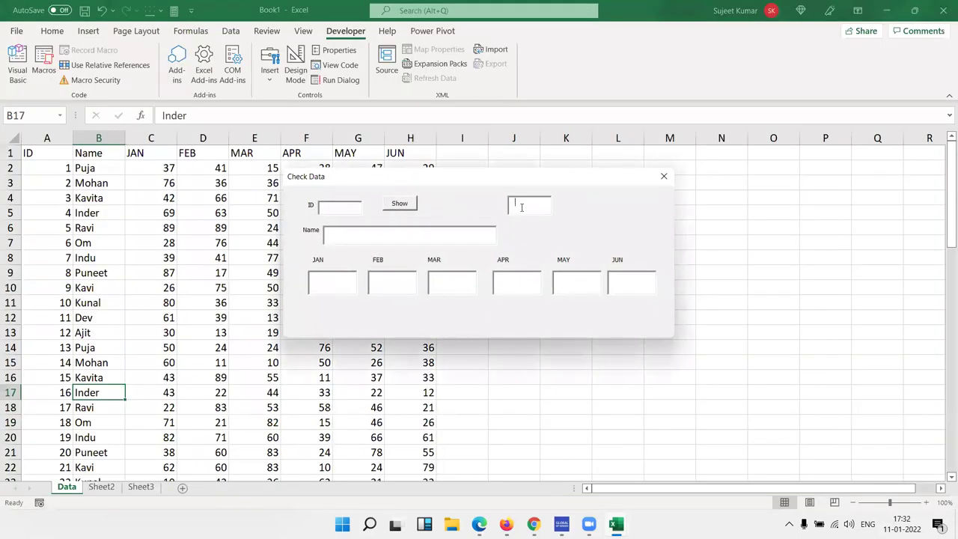
pyautogui.write('9')
pyautogui.press('BackSpace')
pyautogui.write('10')
pyautogui.press('BackSpace')
pyautogui.press('BackSpace')
pyautogui.write('11')
pyautogui.press('BackSpace')
pyautogui.write('2')
pyautogui.press('BackSpace')
pyautogui.press('BackSpace')
pyautogui.click(663, 175)
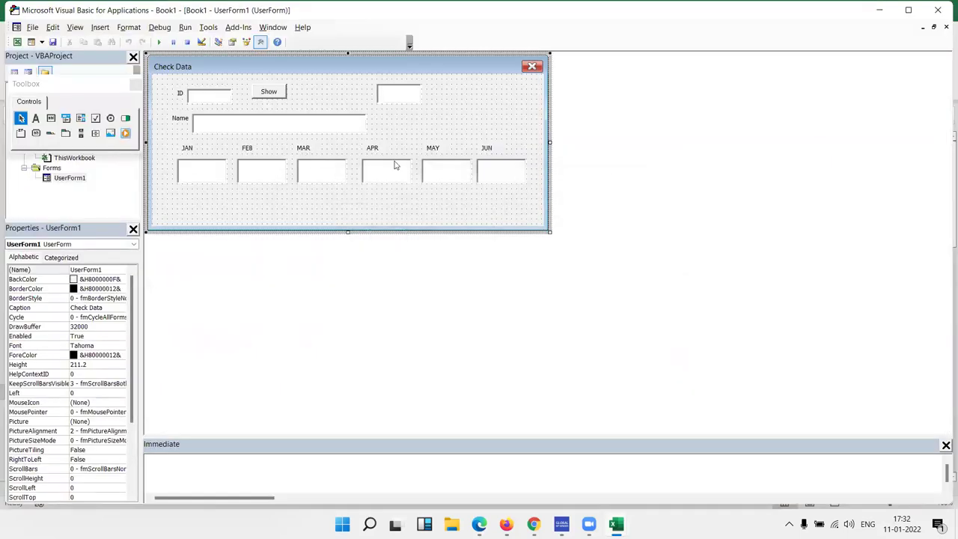
# Step: Delete the empty UserForm_Click procedure from the form's code
pyautogui.doubleClick(434, 122)
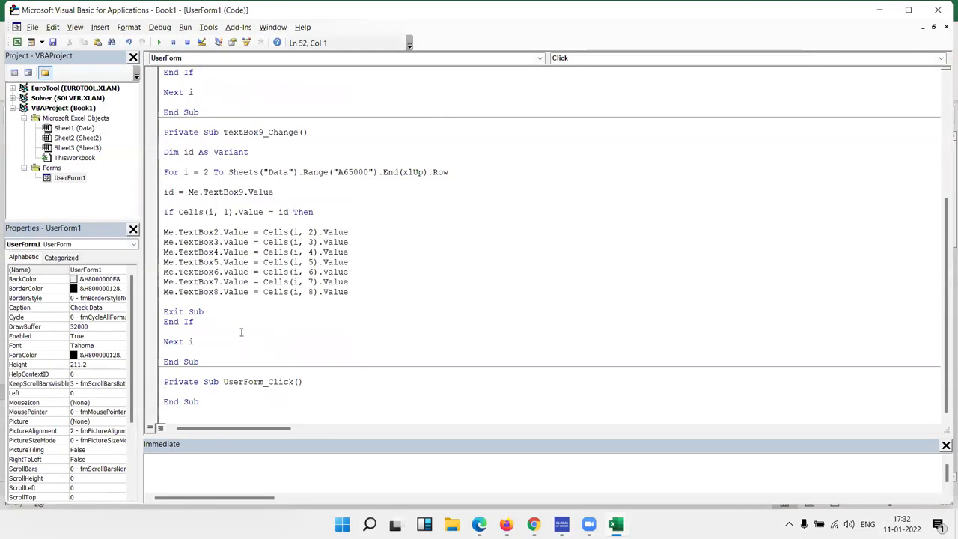
pyautogui.moveTo(203, 402)
pyautogui.mouseDown()
pyautogui.moveTo(172, 371)
pyautogui.moveTo(181, 375)
pyautogui.mouseUp()
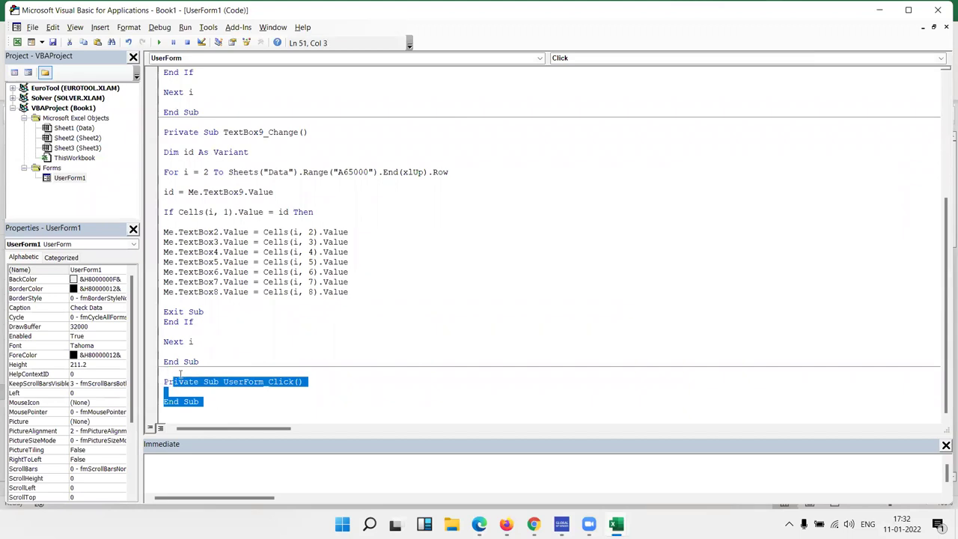
pyautogui.press('Delete')
pyautogui.press('BackSpace')
pyautogui.press('BackSpace')
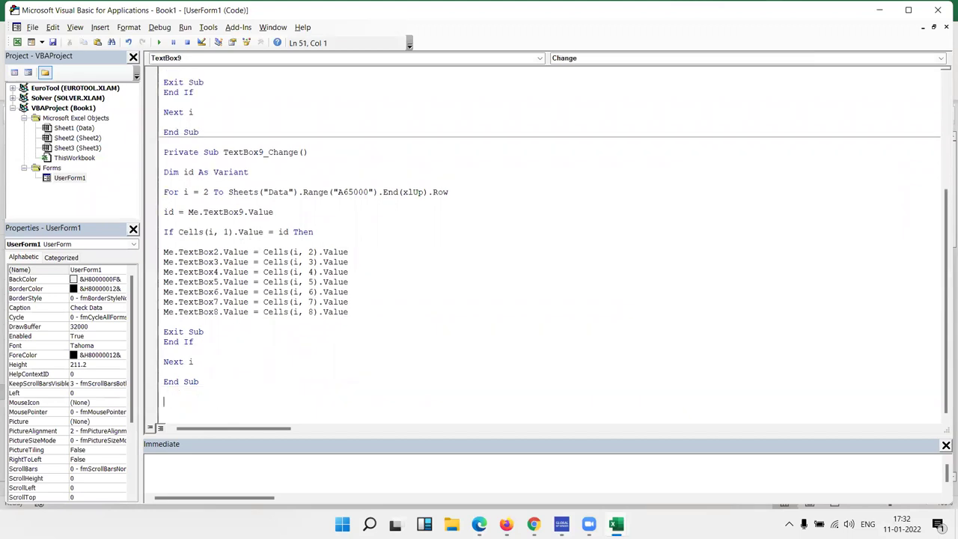
pyautogui.click(359, 282)
# Step: Change the If test to compare Cells(i, 1).Value with Val(id)
pyautogui.click(278, 232)
pyautogui.write('val')
pyautogui.write('(')
pyautogui.press('Right')
pyautogui.press('Right')
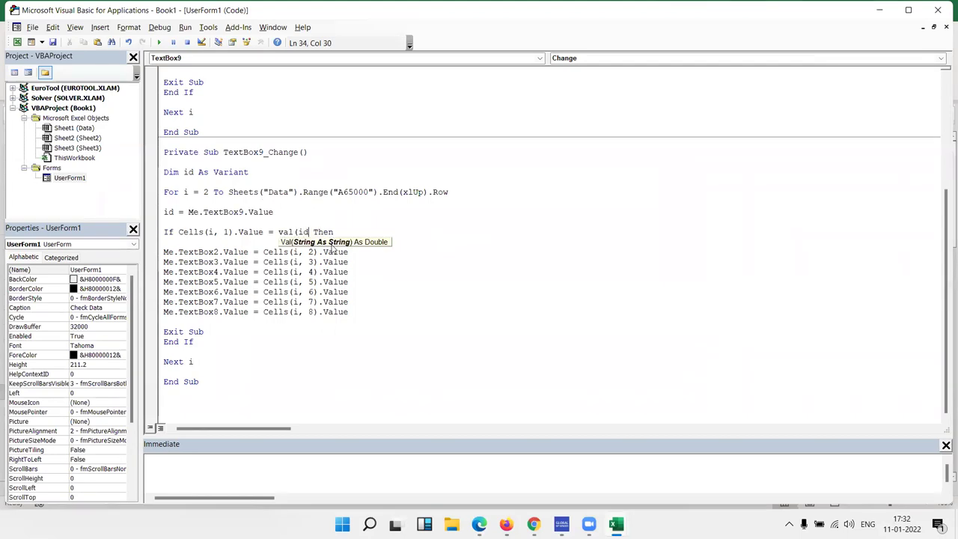
pyautogui.write(')')
pyautogui.press('Down')
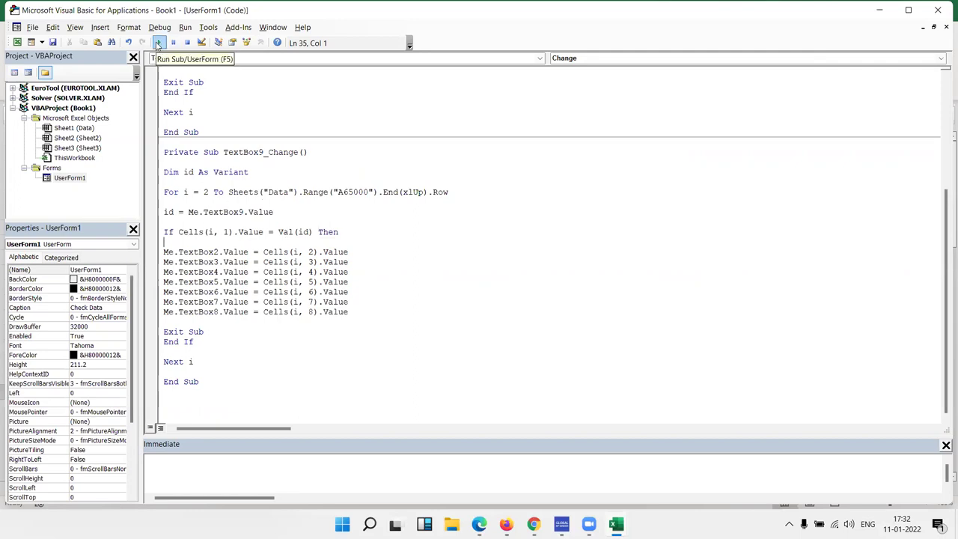
# Step: Run the form, type ID 1 in the live-lookup box to show Puja's values, then close it
pyautogui.click(158, 44)
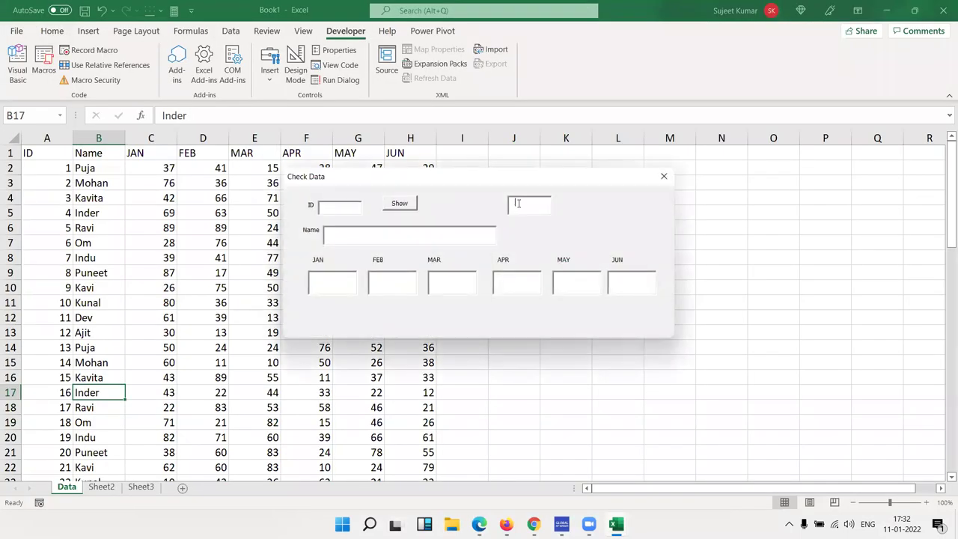
pyautogui.write('1')
pyautogui.press('BackSpace')
pyautogui.click(663, 178)
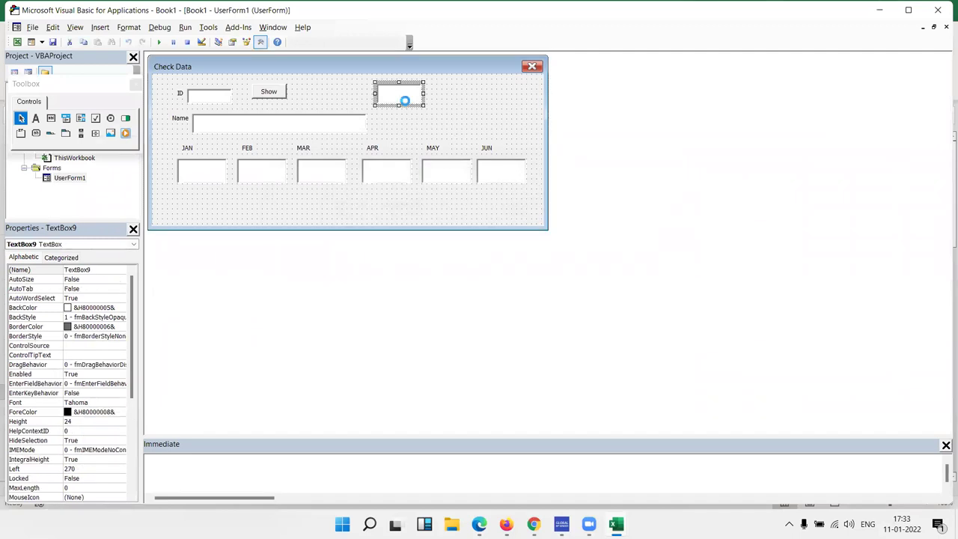
# Step: Add an Else branch with a copy of the seven TextBox assignment lines, closed by End If
pyautogui.click(197, 341)
pyautogui.press('Return')
pyautogui.press('Return')
pyautogui.press('Return')
pyautogui.press('Return')
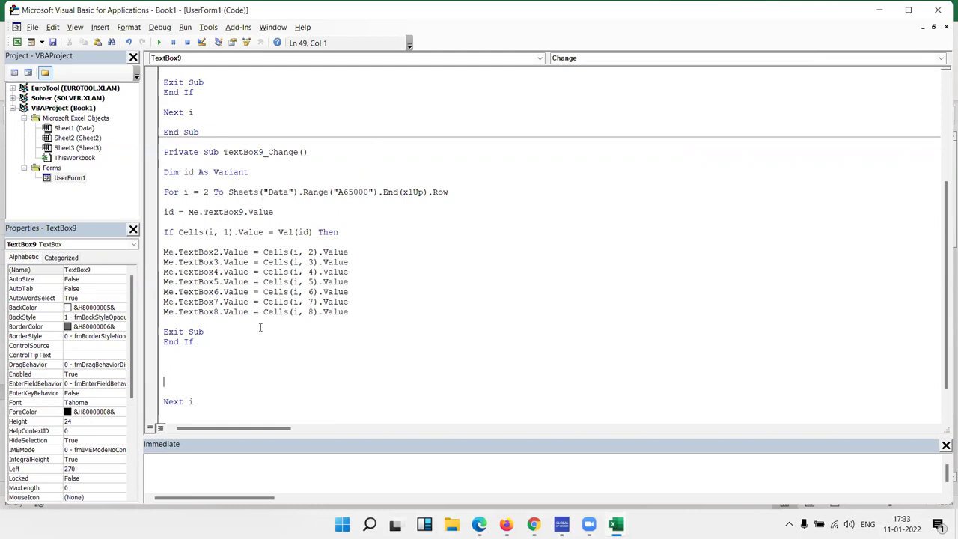
pyautogui.click(198, 341)
pyautogui.press('BackSpace')
pyautogui.press('BackSpace')
pyautogui.press('BackSpace')
pyautogui.press('BackSpace')
pyautogui.press('BackSpace')
pyautogui.press('BackSpace')
pyautogui.write('else')
pyautogui.press('Return')
pyautogui.moveTo(353, 312); pyautogui.dragTo(154, 249)
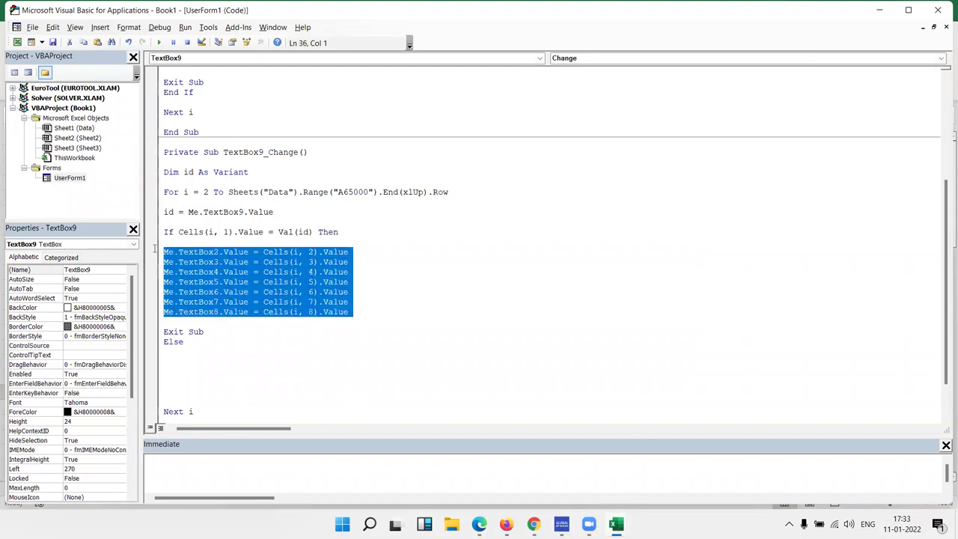
pyautogui.hotkey('ctrl', 'c')
pyautogui.click(175, 356)
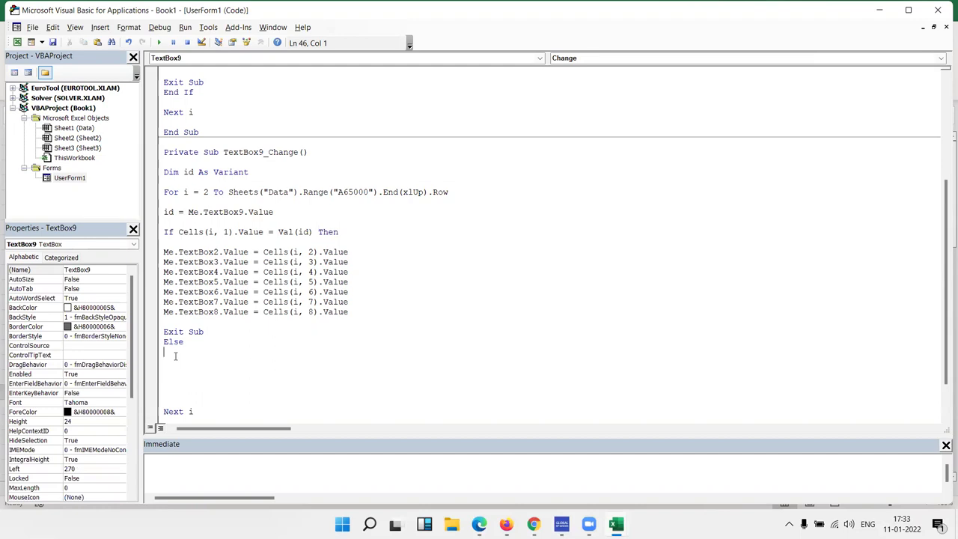
pyautogui.hotkey('ctrl', 'v')
pyautogui.press('Return')
pyautogui.write('end if')
pyautogui.press('Return')
pyautogui.press('Return')
# Step: In the Else branch set TextBox2, TextBox3 and TextBox5 to "" and TextBox4 to xlNothing
pyautogui.moveTo(264, 284); pyautogui.dragTo(373, 284)
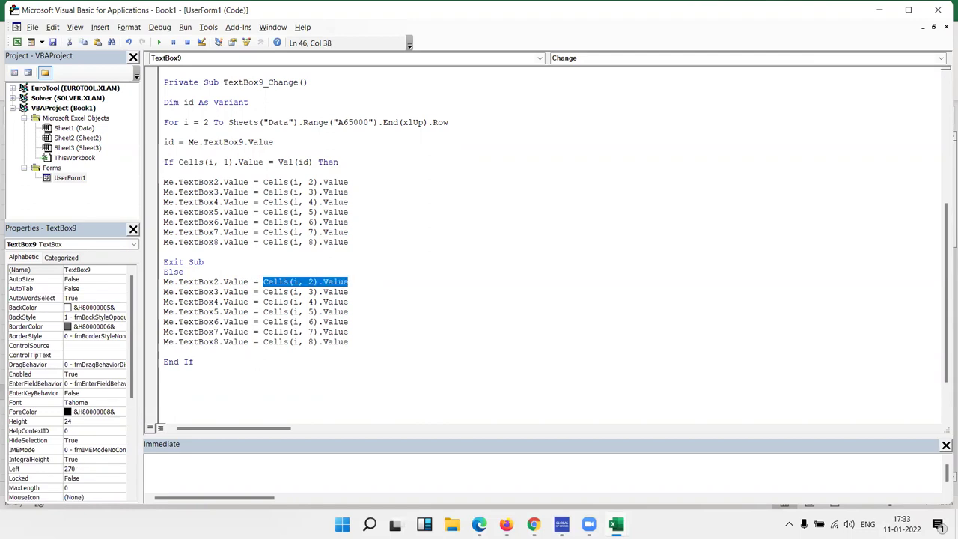
pyautogui.write('""')
pyautogui.moveTo(264, 291)
pyautogui.mouseDown()
pyautogui.moveTo(384, 290)
pyautogui.moveTo(164, 303)
pyautogui.mouseUp()
pyautogui.write('""')
pyautogui.moveTo(263, 302); pyautogui.dragTo(363, 301)
pyautogui.write('x')
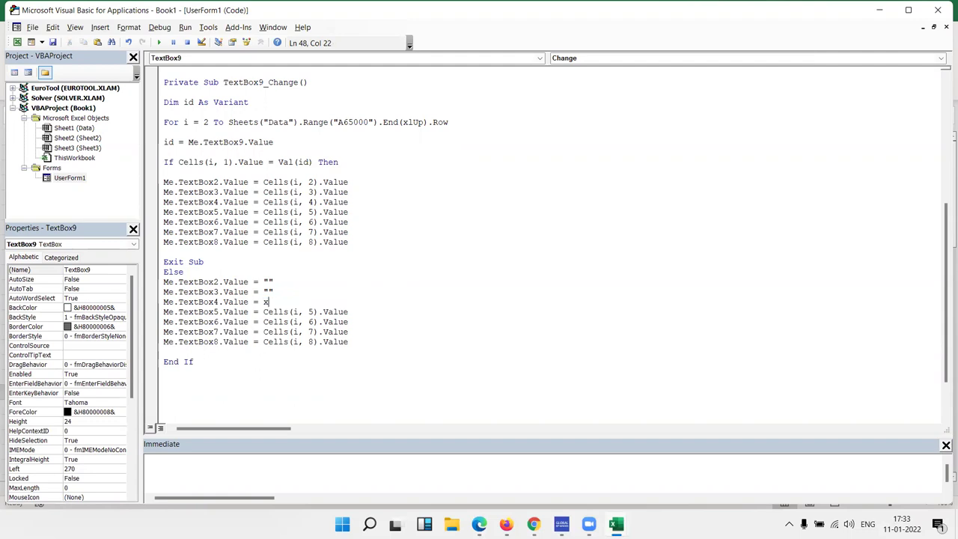
pyautogui.write('lnothing')
pyautogui.moveTo(264, 311); pyautogui.dragTo(379, 313)
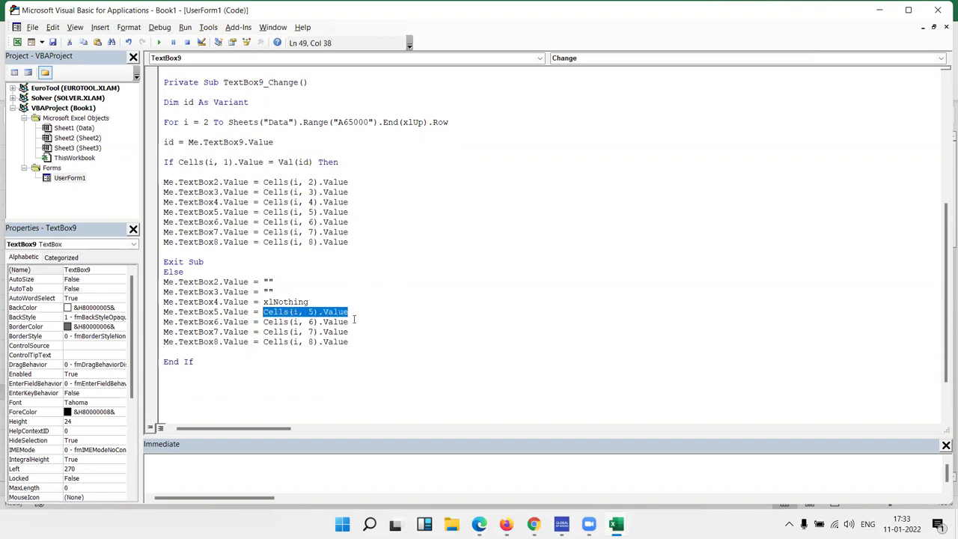
pyautogui.press('Delete')
pyautogui.write('""')
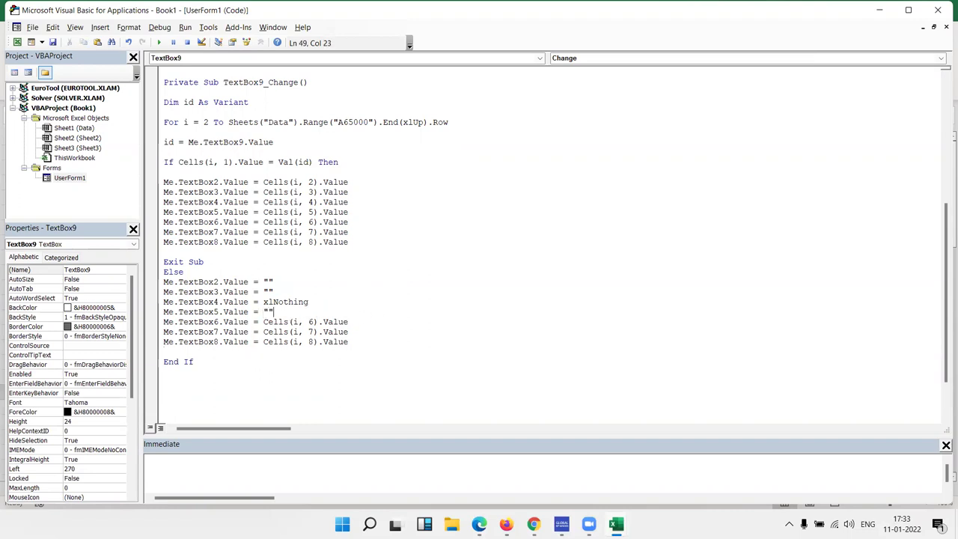
# Step: Set TextBox6, TextBox7 and TextBox8 to "" in the Else branch
pyautogui.click(298, 341)
pyautogui.moveTo(263, 321); pyautogui.dragTo(380, 321)
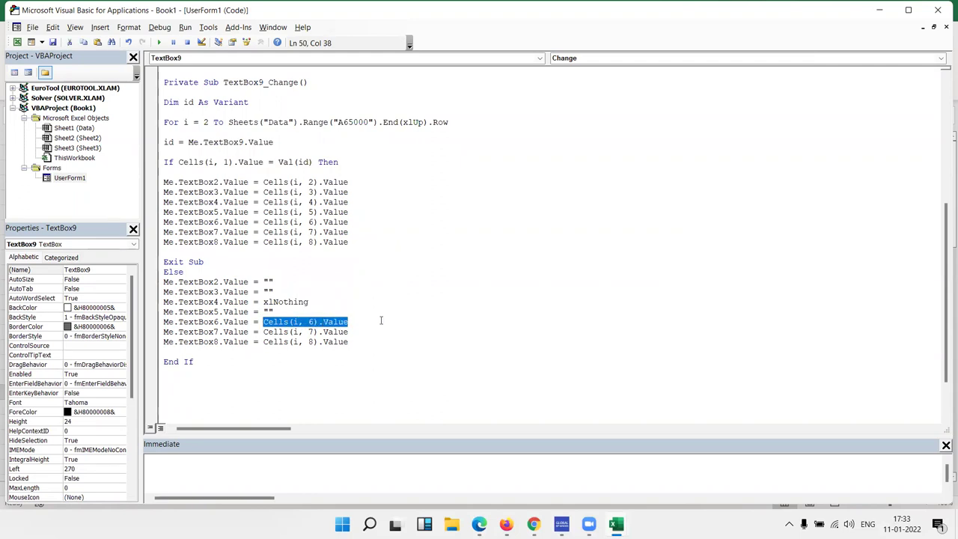
pyautogui.write('""')
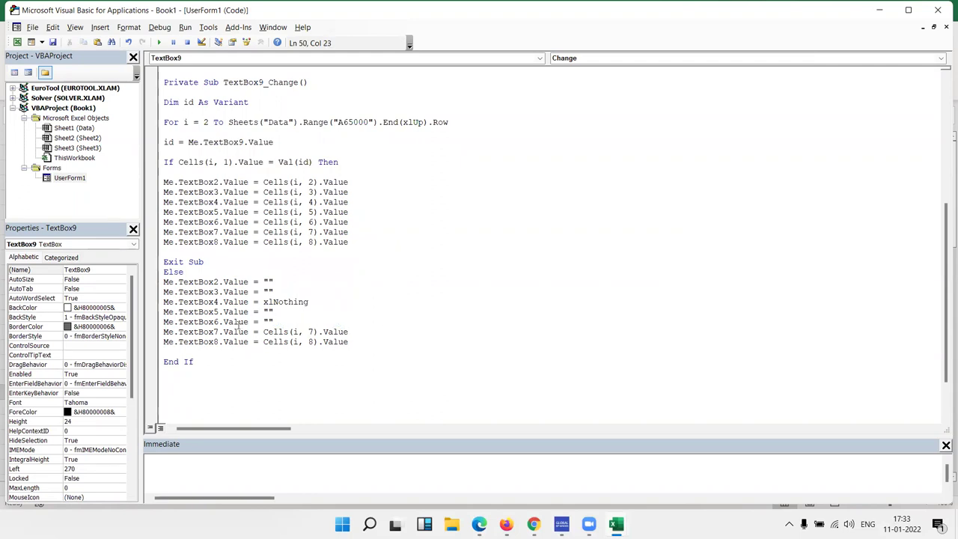
pyautogui.moveTo(264, 331); pyautogui.dragTo(412, 332)
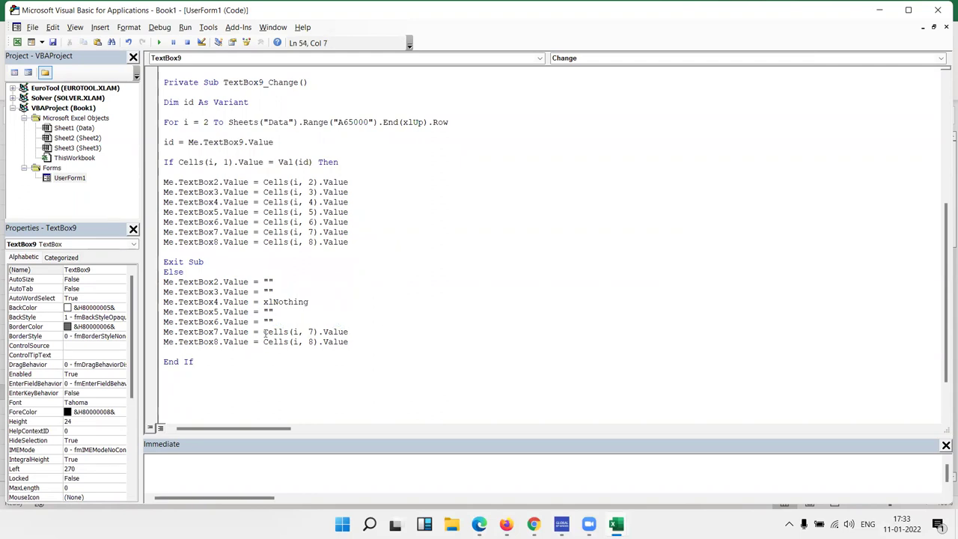
pyautogui.write('""')
pyautogui.click(434, 341)
pyautogui.moveTo(263, 341); pyautogui.dragTo(410, 342)
pyautogui.write('""')
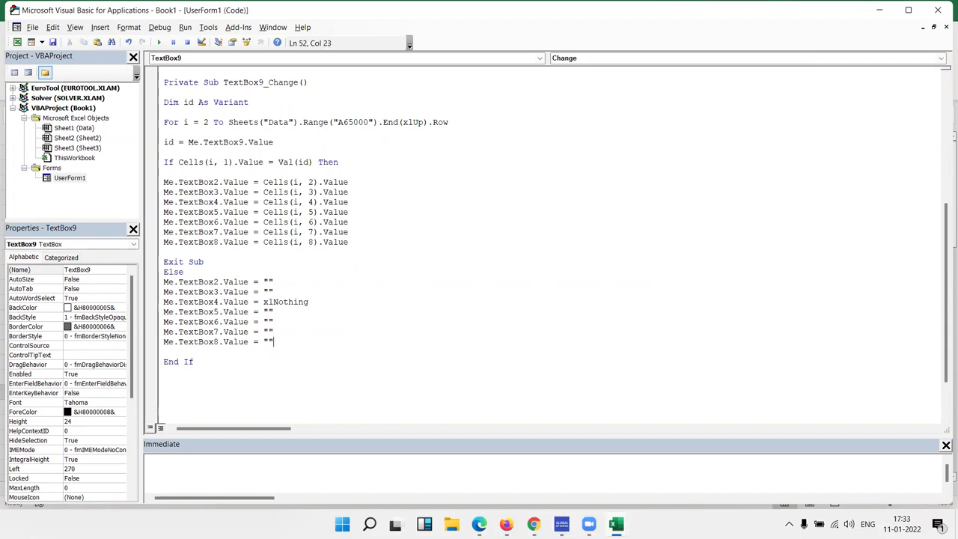
pyautogui.moveTo(273, 291); pyautogui.dragTo(452, 297)
pyautogui.click(331, 253)
pyautogui.scroll(-1, 315, 268)
pyautogui.scroll(1, 299, 268)
pyautogui.scroll(1, 282, 268)
pyautogui.click(249, 241)
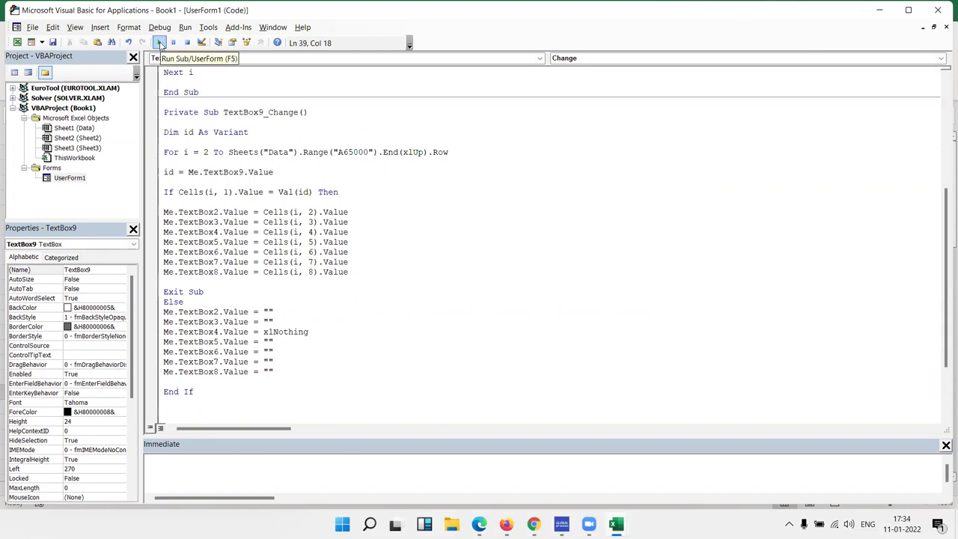
# Step: Run the form, test ID 9 in the lookup box, then close it
pyautogui.click(159, 43)
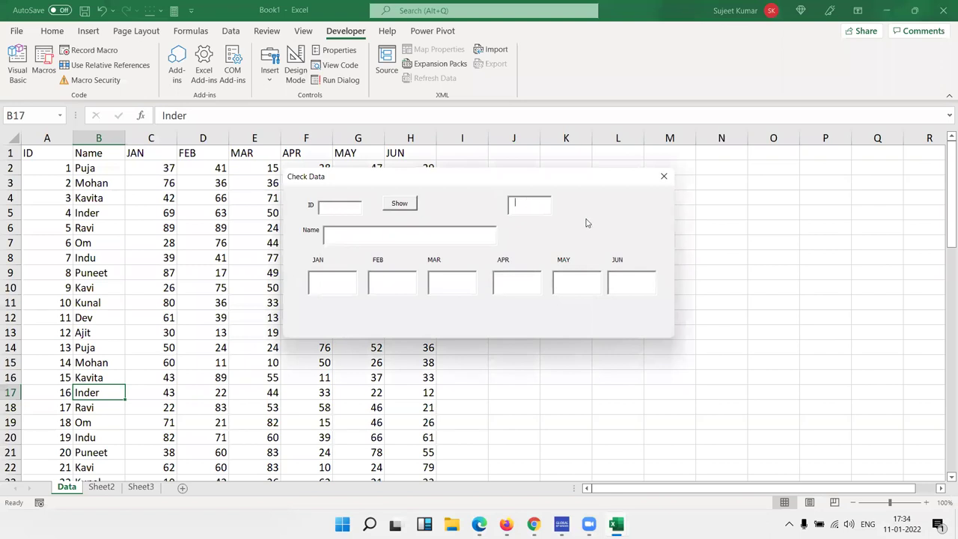
pyautogui.write('9')
pyautogui.press('BackSpace')
pyautogui.click(663, 176)
# Step: Replace xlNothing with "" on the TextBox4 Else line and run the form again
pyautogui.doubleClick(418, 98)
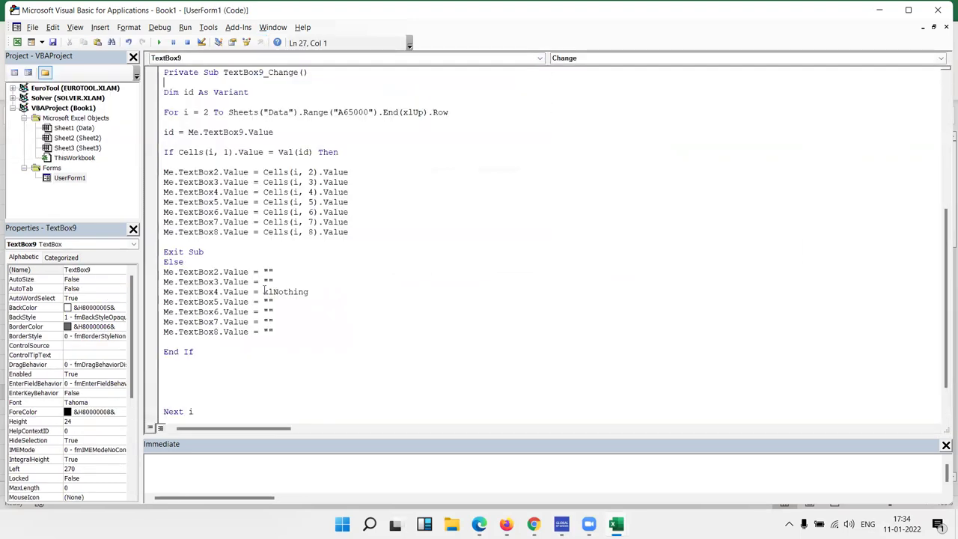
pyautogui.doubleClick(278, 294)
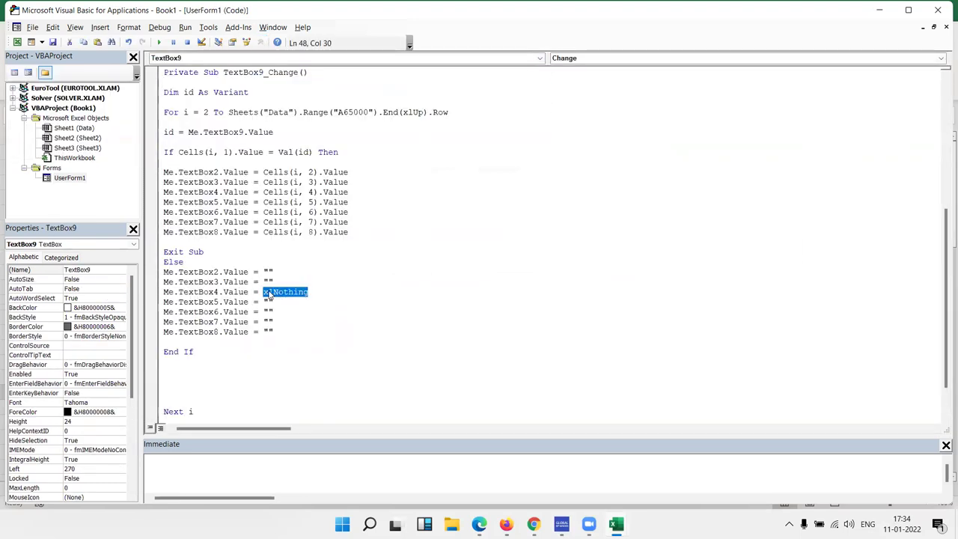
pyautogui.click(273, 292)
pyautogui.press('BackSpace')
pyautogui.press('BackSpace')
pyautogui.write('vb')
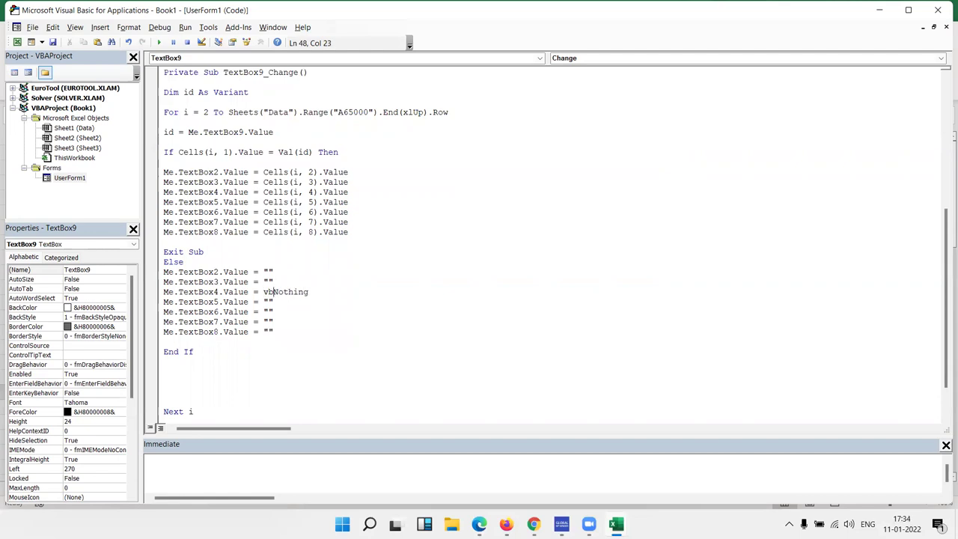
pyautogui.press('Delete')
pyautogui.write('n')
pyautogui.moveTo(309, 292); pyautogui.dragTo(262, 292)
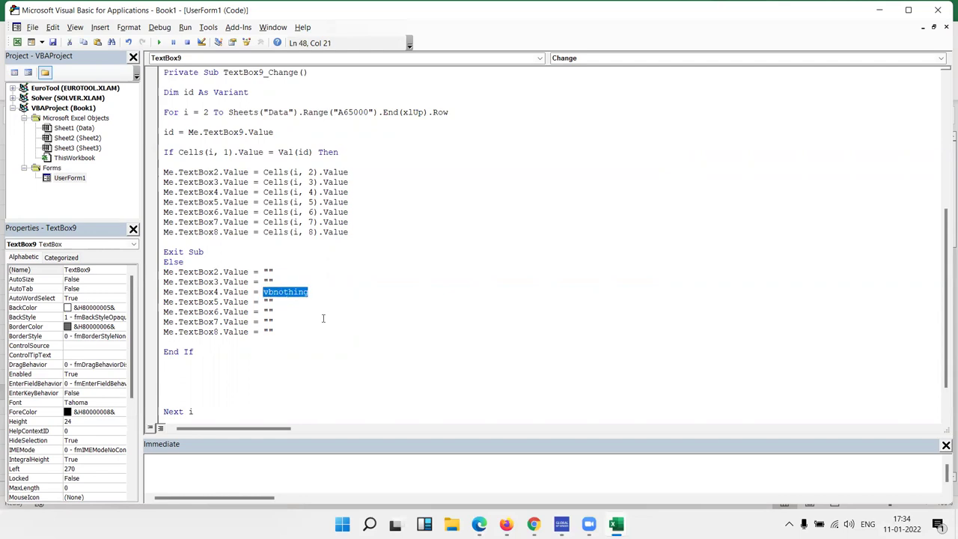
pyautogui.write('""')
pyautogui.click(315, 281)
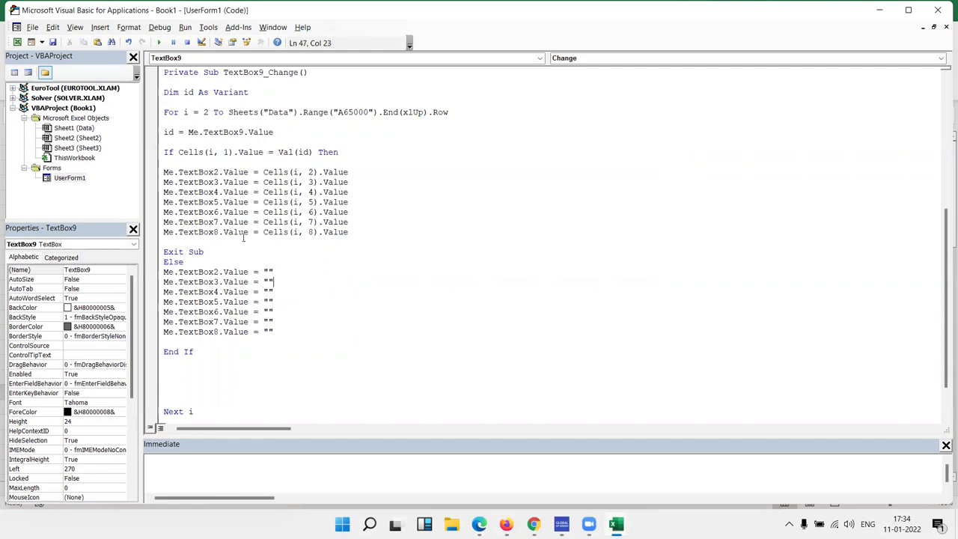
pyautogui.click(158, 42)
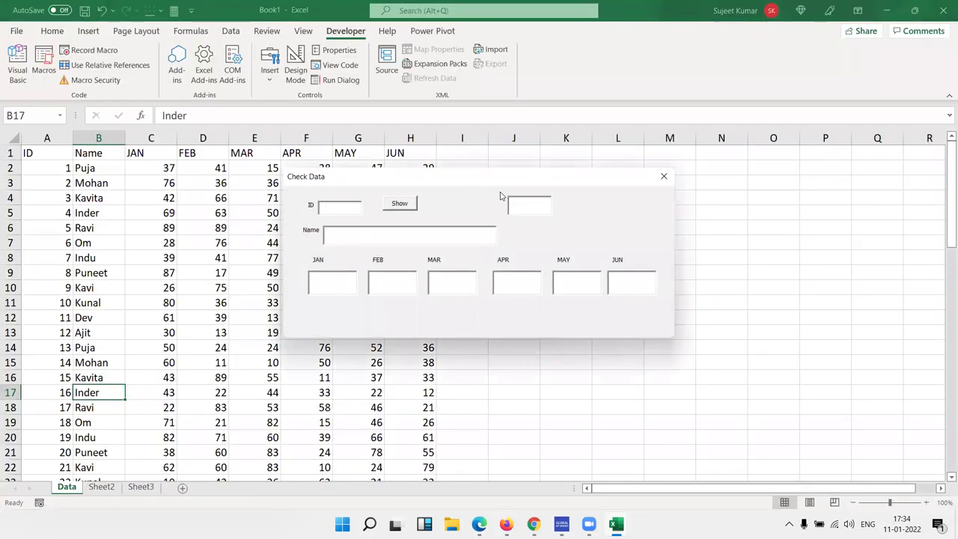
# Step: Enter ID 1 in the ID box and Show its record on the running form
pyautogui.click(356, 207)
pyautogui.write('1')
pyautogui.click(399, 203)
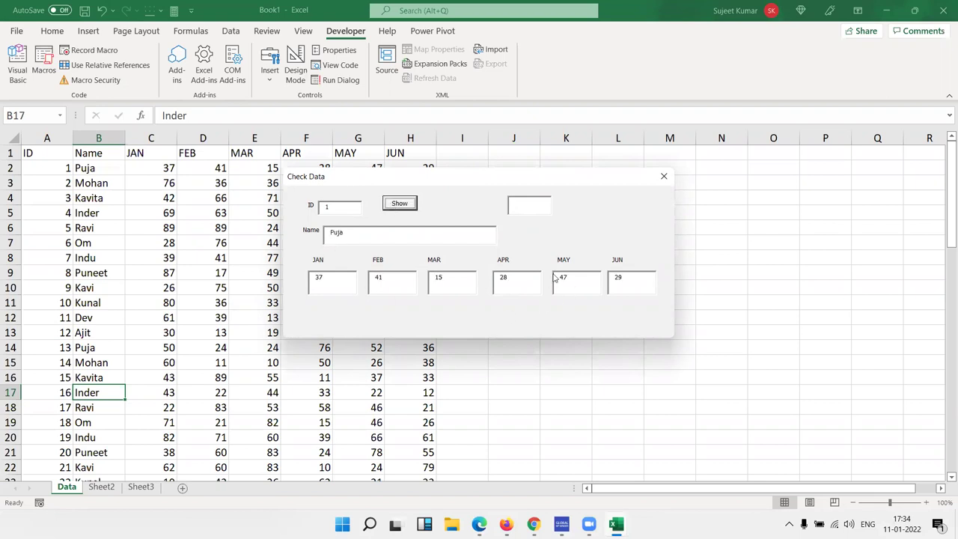
# Step: Try lookup values 15, 1, 90, 9, 20 and 520 in the live-lookup box, then close the form
pyautogui.click(531, 207)
pyautogui.write('15')
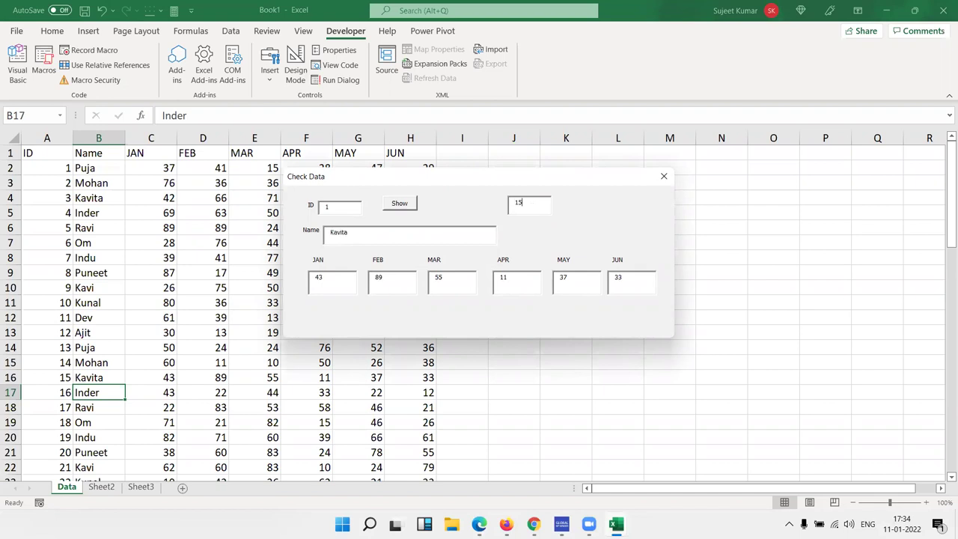
pyautogui.press('BackSpace')
pyautogui.press('BackSpace')
pyautogui.write('90')
pyautogui.press('BackSpace')
pyautogui.press('BackSpace')
pyautogui.write('20')
pyautogui.press('BackSpace')
pyautogui.press('BackSpace')
pyautogui.write('520')
pyautogui.click(384, 280)
pyautogui.write('0')
pyautogui.click(665, 177)
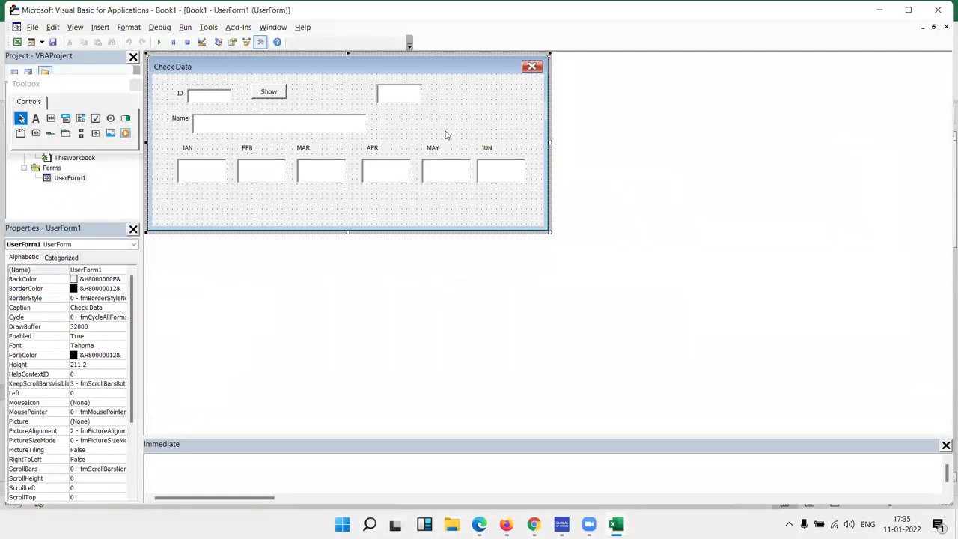
pyautogui.doubleClick(414, 95)
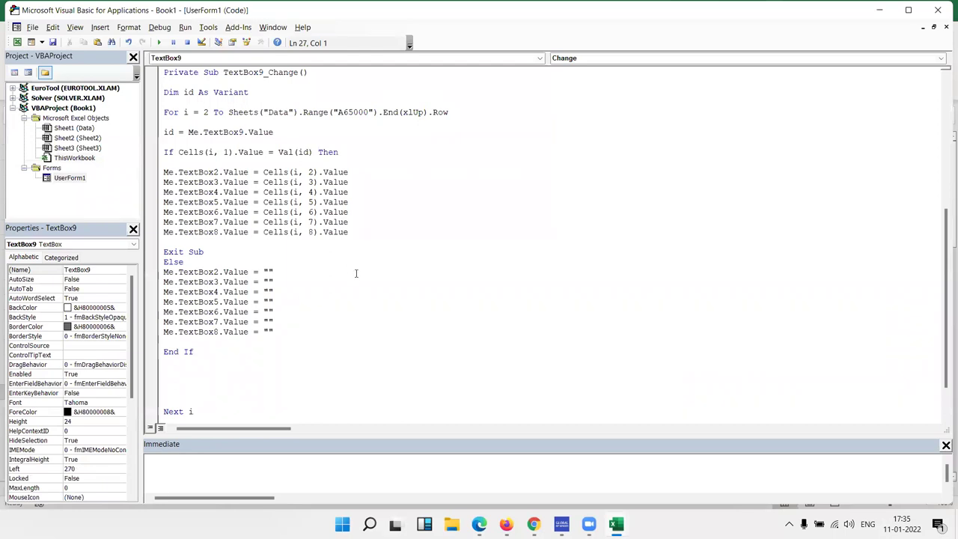
pyautogui.moveTo(340, 152); pyautogui.dragTo(159, 128)
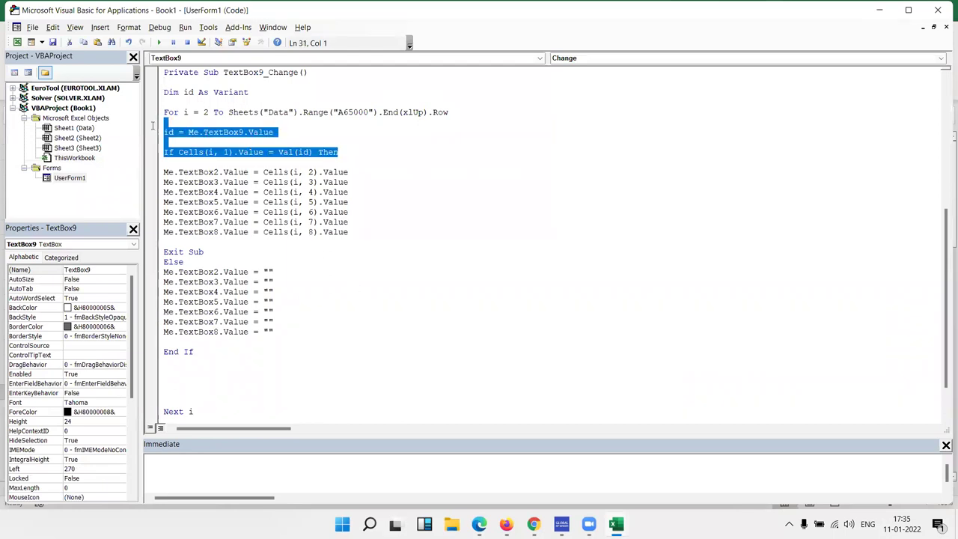
pyautogui.doubleClick(222, 94)
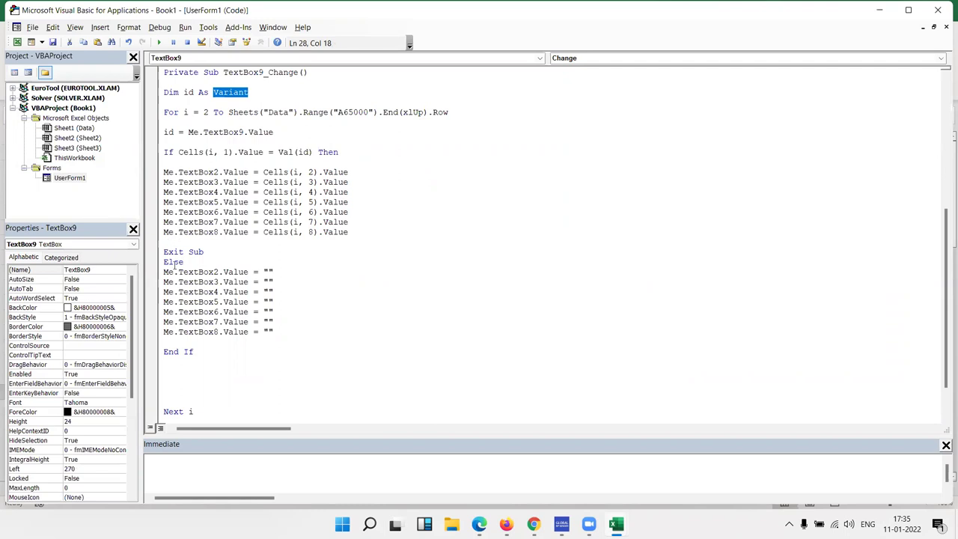
pyautogui.click(283, 134)
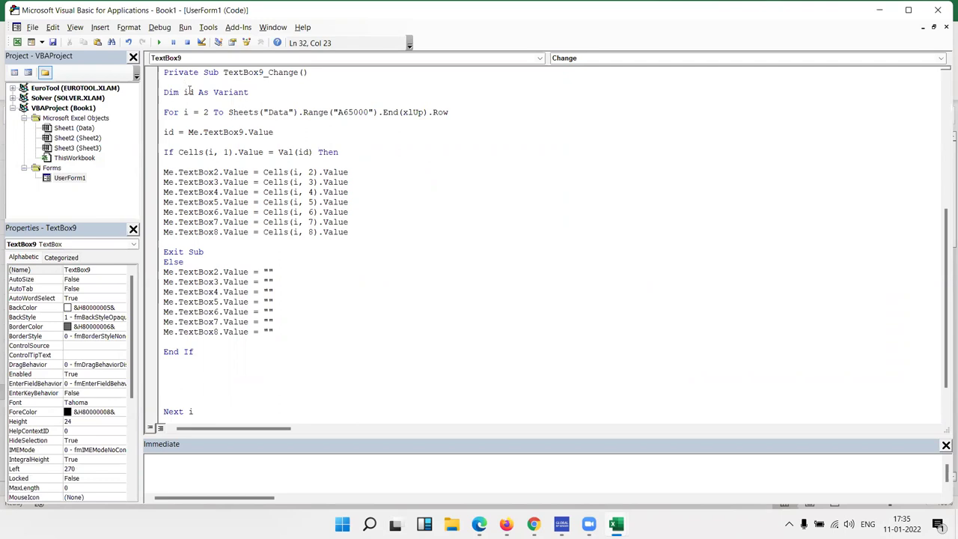
pyautogui.moveTo(184, 95); pyautogui.dragTo(194, 92)
pyautogui.click(254, 182)
pyautogui.doubleClick(78, 180)
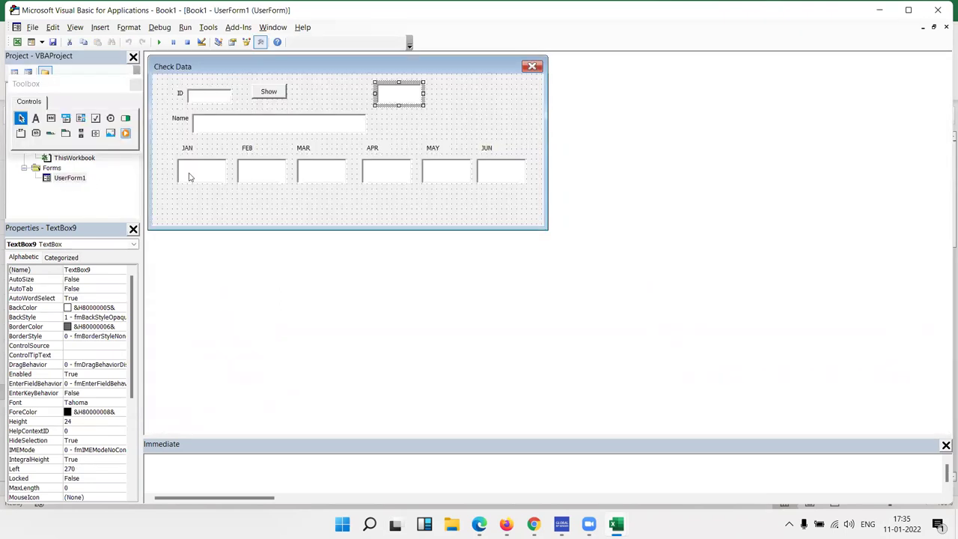
# Step: Select the ID, Name, FEB, MAY and JUN boxes and the form in the designer
pyautogui.click(209, 101)
pyautogui.click(199, 126)
pyautogui.click(231, 169)
pyautogui.click(258, 176)
pyautogui.click(356, 174)
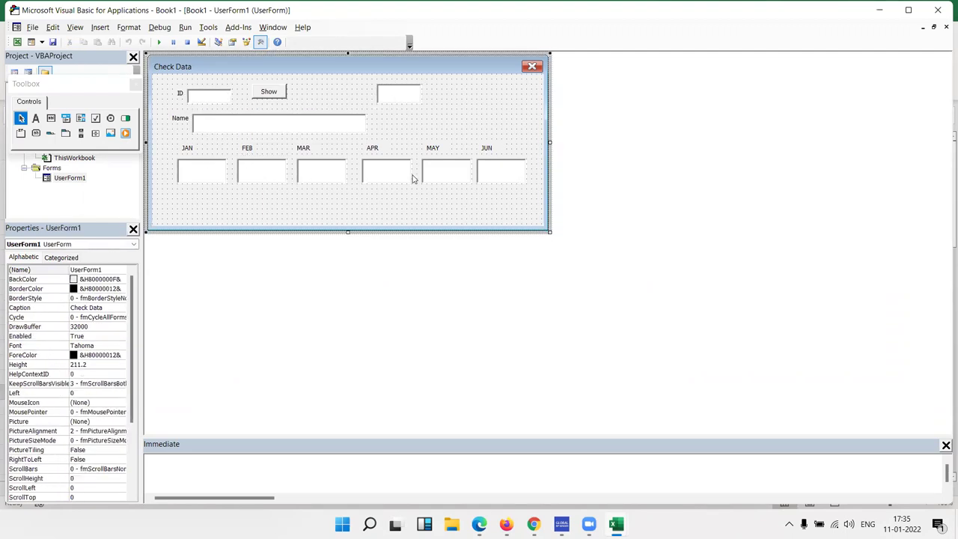
pyautogui.click(439, 172)
pyautogui.click(505, 178)
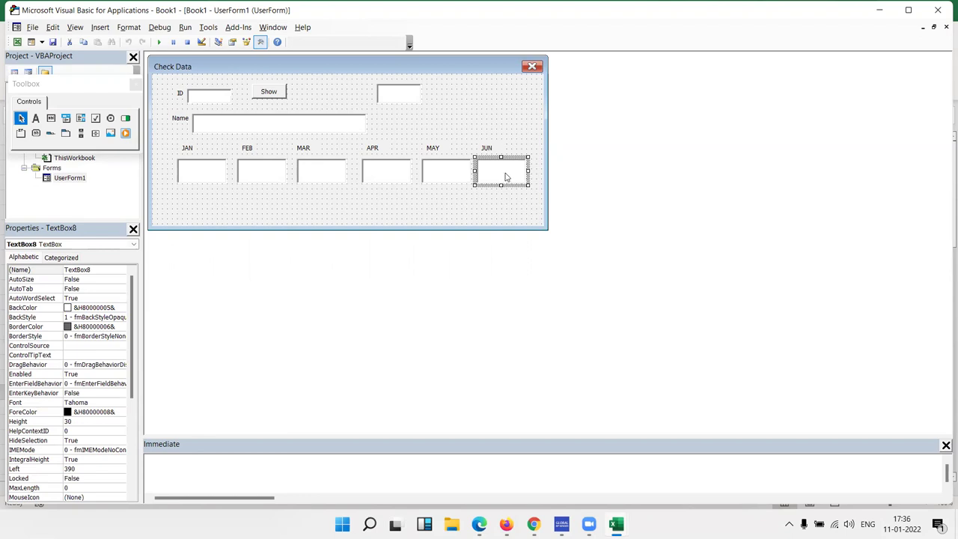
pyautogui.click(521, 217)
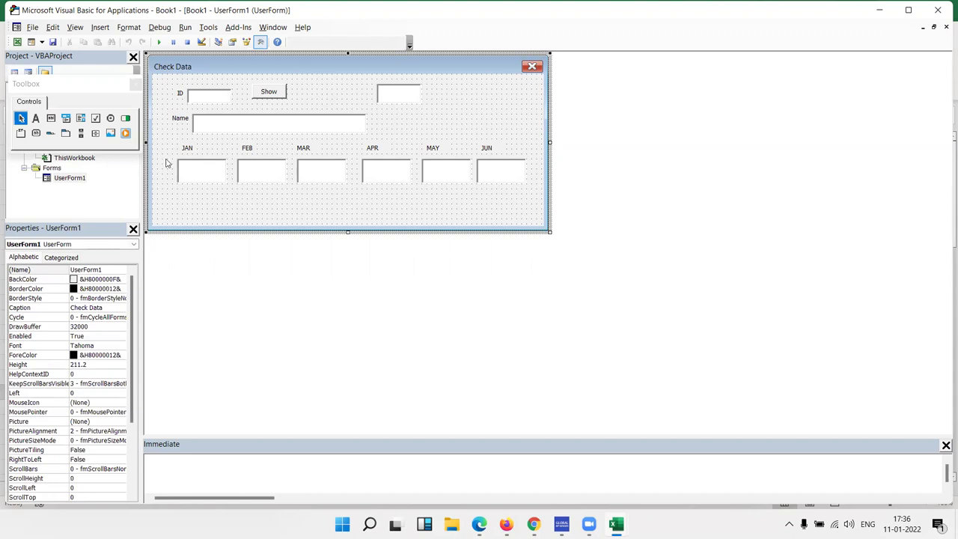
pyautogui.click(260, 164)
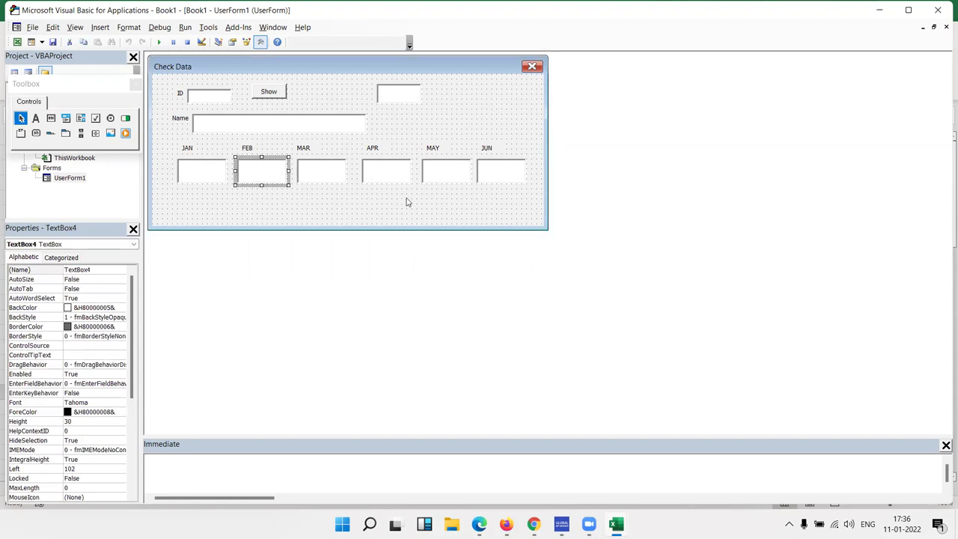
pyautogui.click(488, 218)
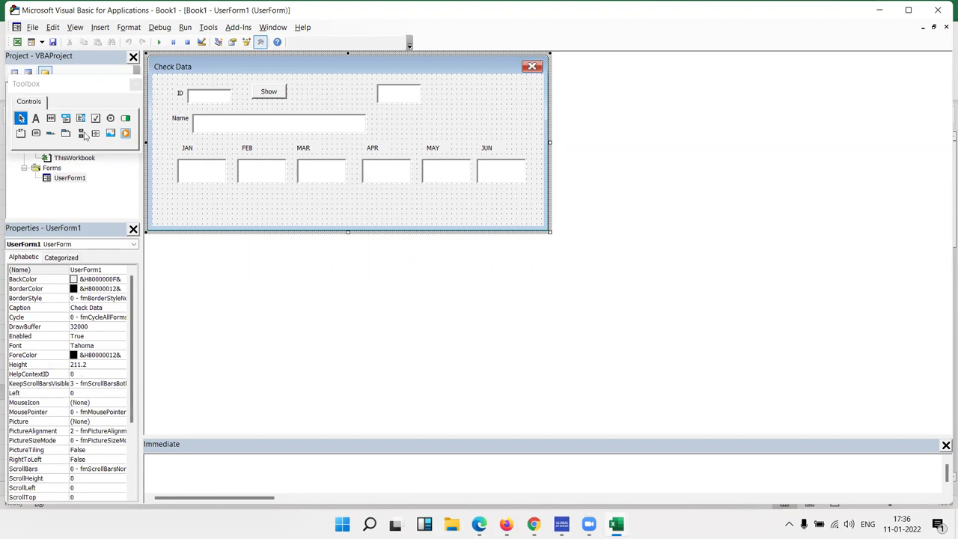
# Step: Draw a new CommandButton below the JUN box and caption it 'Edit'
pyautogui.click(35, 133)
pyautogui.moveTo(487, 197); pyautogui.dragTo(524, 216)
pyautogui.click(514, 203)
pyautogui.press('BackSpace')
pyautogui.press('BackSpace')
pyautogui.press('BackSpace')
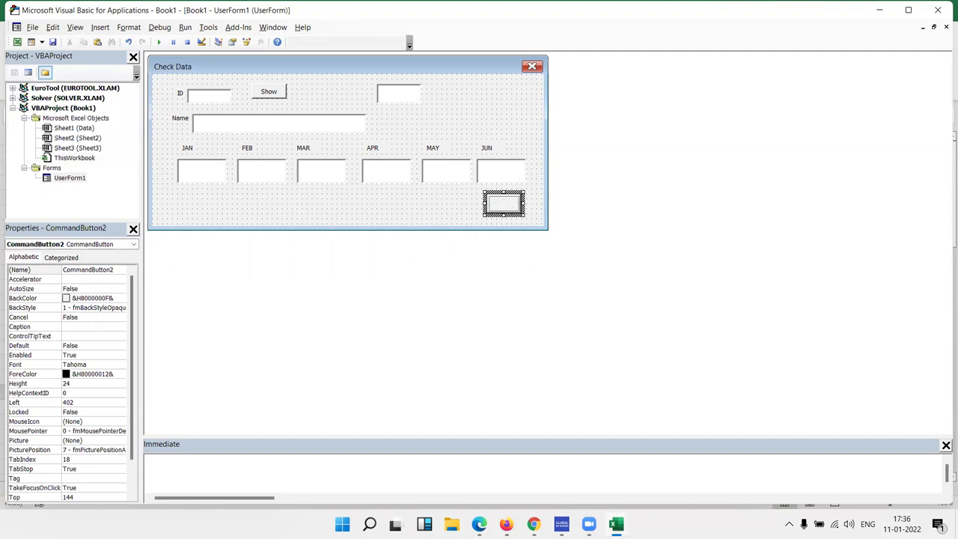
pyautogui.write('Edit')
pyautogui.click(426, 203)
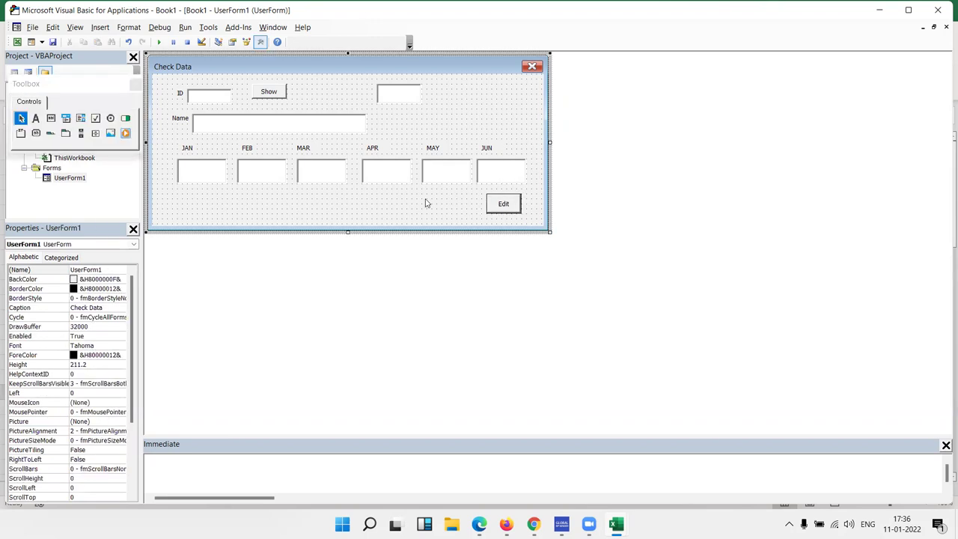
# Step: Run the form, enter 1 in the live-lookup box, and try the Edit button
pyautogui.click(160, 43)
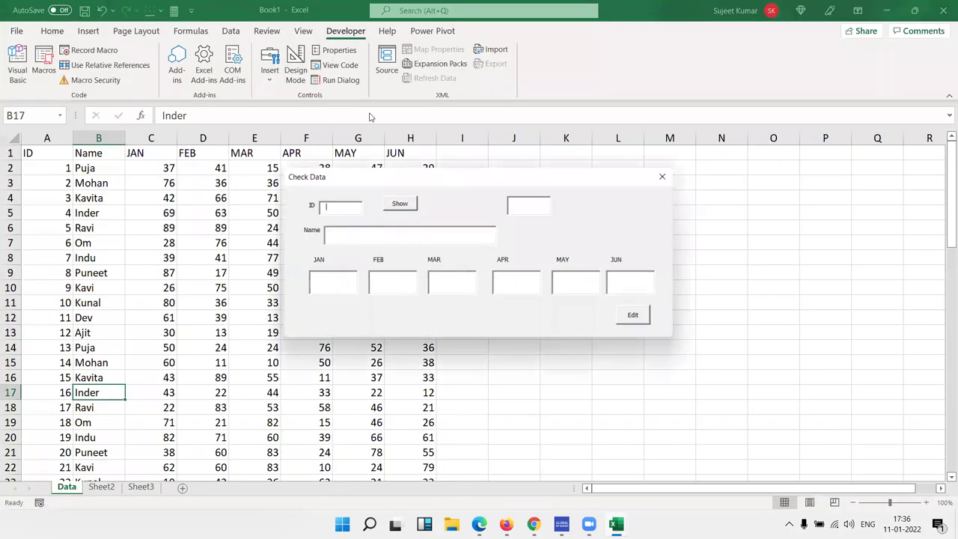
pyautogui.click(527, 202)
pyautogui.write('1')
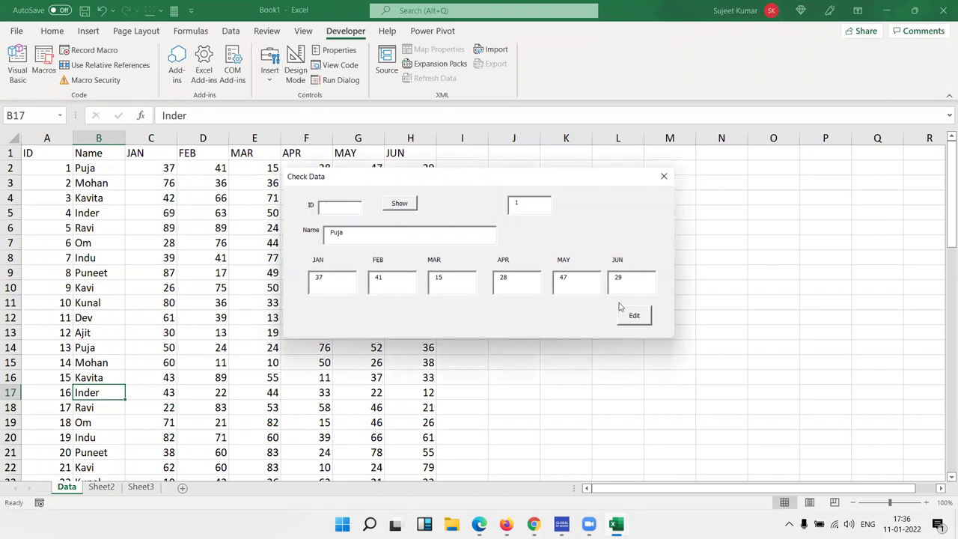
pyautogui.click(629, 317)
# Step: Change the live-lookup value to 3 to load record 3
pyautogui.click(532, 205)
pyautogui.press('BackSpace')
pyautogui.write('3')
pyautogui.press('Return')
# Step: Experiment with the MAY value (9, 91), leave it at 11, and press Edit
pyautogui.moveTo(578, 282); pyautogui.dragTo(551, 287)
pyautogui.write('9')
pyautogui.press('BackSpace')
pyautogui.write('11')
pyautogui.moveTo(570, 281); pyautogui.dragTo(552, 282)
pyautogui.write('91')
pyautogui.press('BackSpace')
pyautogui.press('BackSpace')
pyautogui.write('11')
pyautogui.click(632, 317)
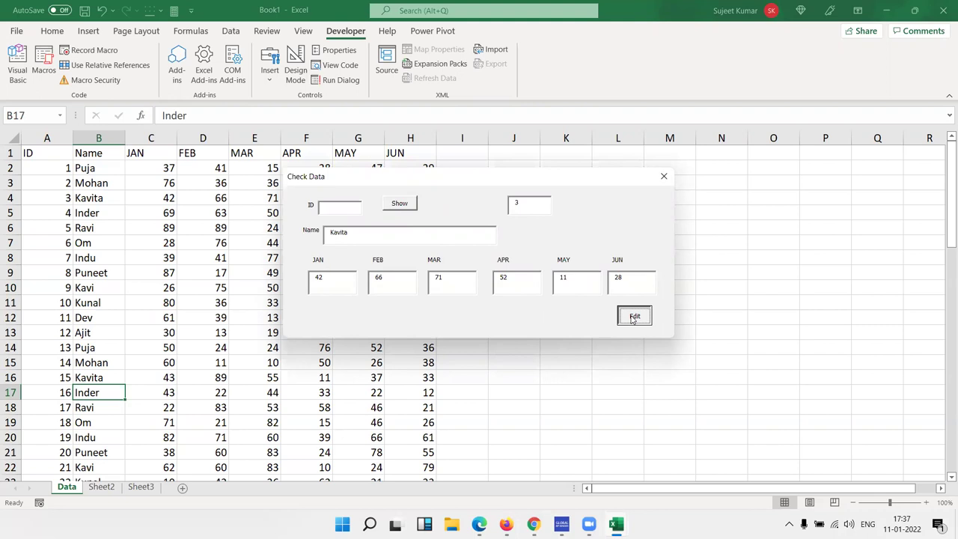
# Step: Press Edit twice, change record 3's MAY value from 11 to 91, then close the form
pyautogui.click(632, 317)
pyautogui.click(632, 318)
pyautogui.moveTo(577, 282); pyautogui.dragTo(537, 277)
pyautogui.write('91')
pyautogui.click(663, 178)
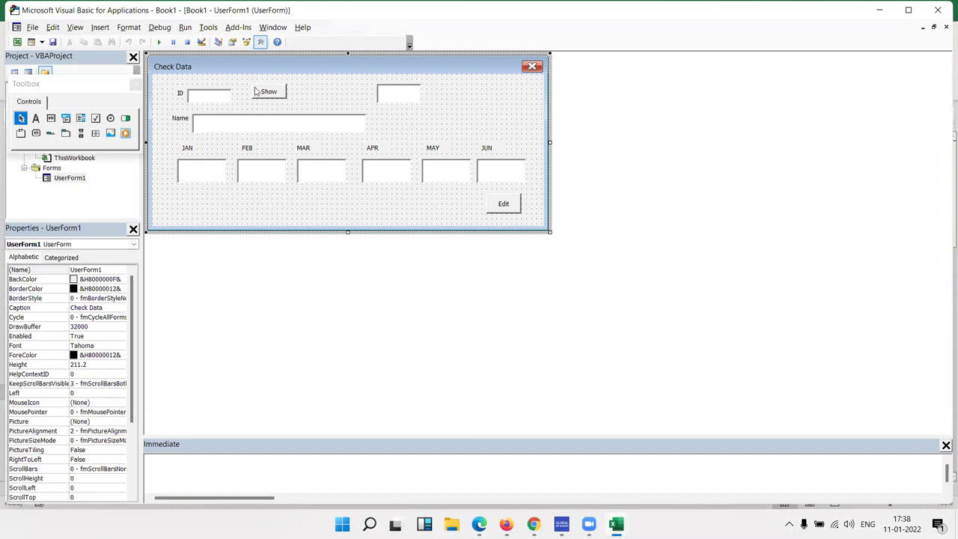
# Step: Open the Show button's CommandButton1_Click code and examine the TextBox2 Cells assignment line
pyautogui.doubleClick(256, 91)
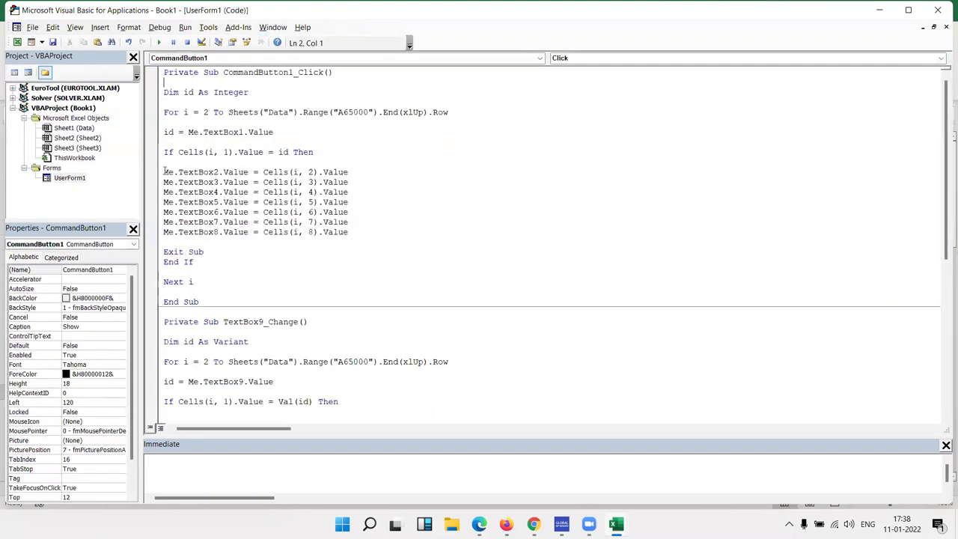
pyautogui.click(259, 171)
pyautogui.click(169, 172)
pyautogui.moveTo(214, 172); pyautogui.dragTo(241, 172)
pyautogui.click(289, 172)
pyautogui.doubleClick(284, 172)
pyautogui.click(211, 172)
# Step: Select the loop header and id assignment lines, then scroll down to the TextBox9_Change lookup
pyautogui.moveTo(249, 134); pyautogui.dragTo(163, 113)
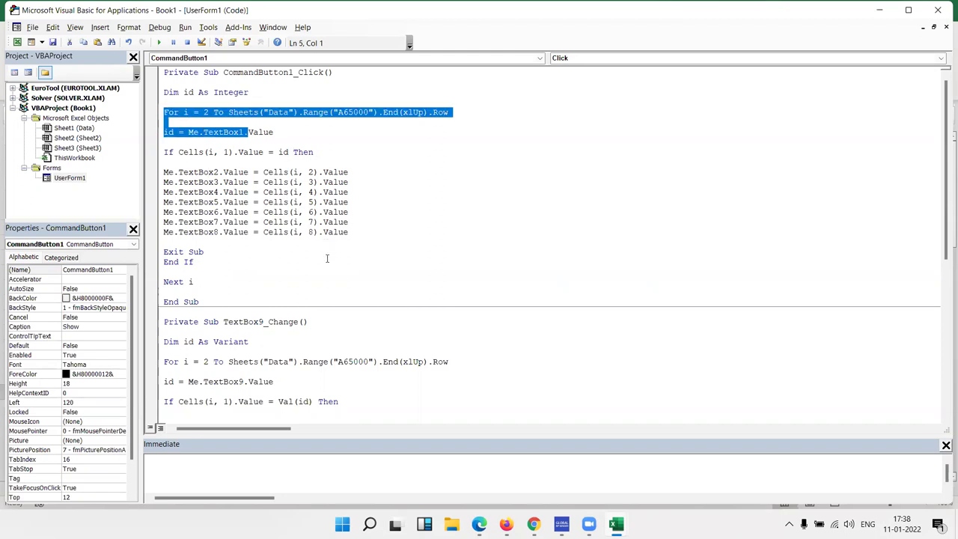
pyautogui.scroll(-5, 327, 262)
pyautogui.scroll(-2, 327, 262)
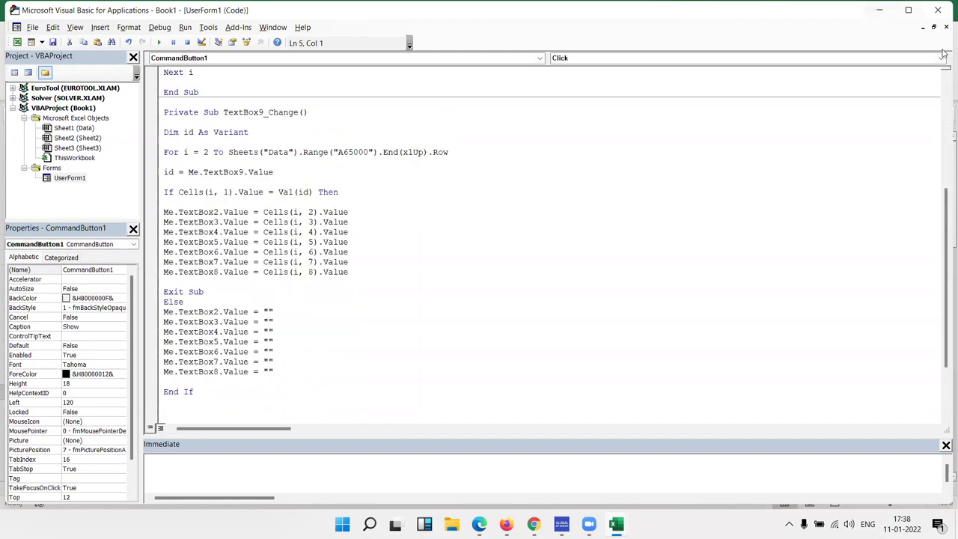